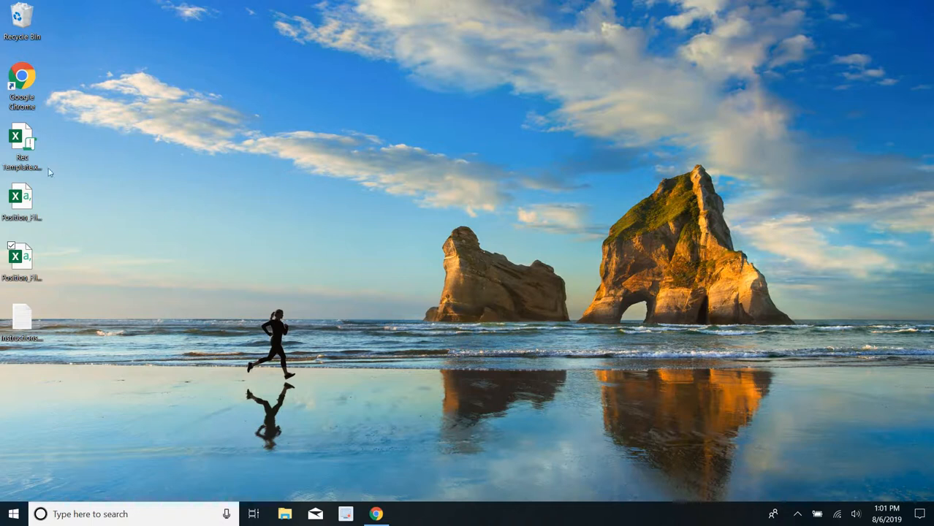
# - Open Position_File_Broker.csv and Position_File_Admin.csv from the desktop and arrange their windows so both tables can be compared
pyautogui.click(34, 194)
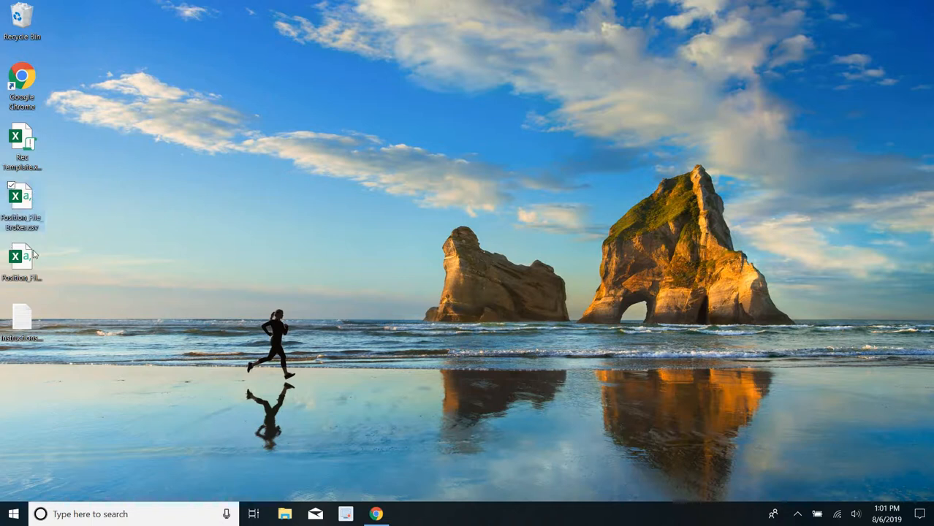
pyautogui.doubleClick(32, 199)
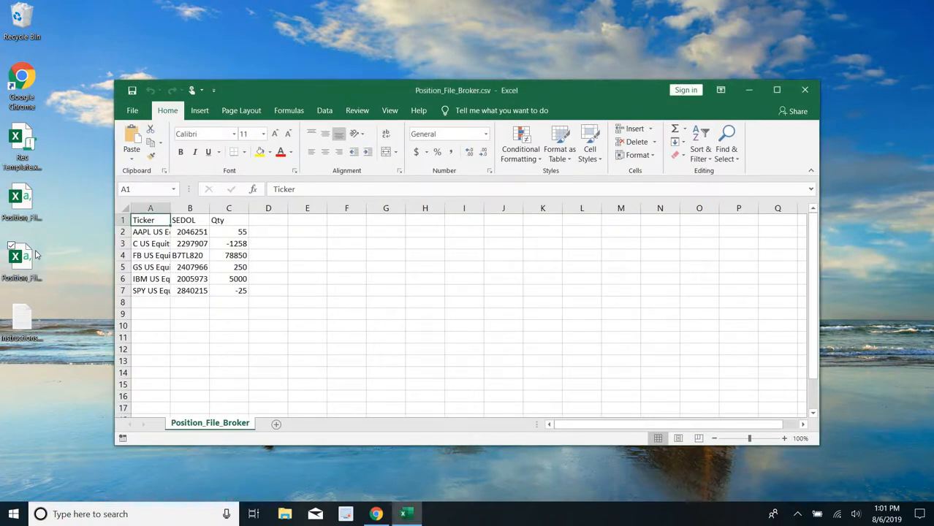
pyautogui.doubleClick(36, 254)
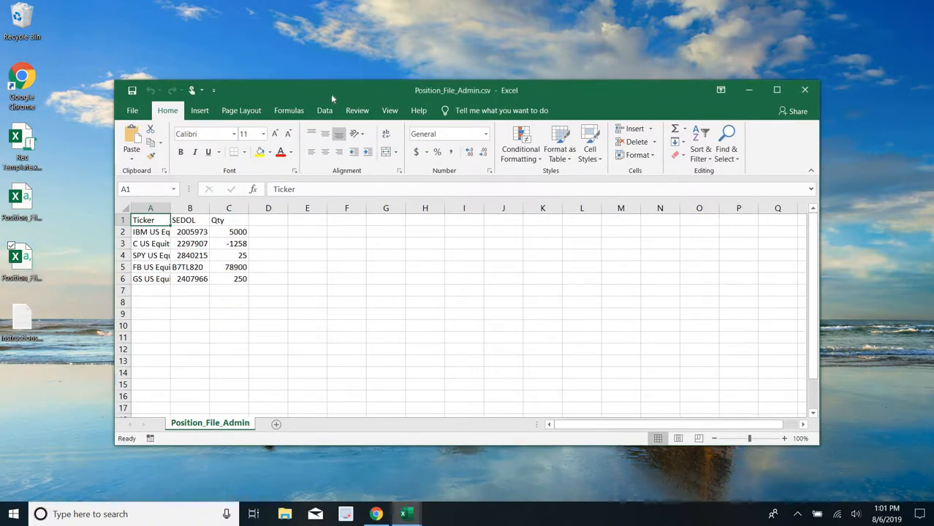
pyautogui.moveTo(490, 78); pyautogui.dragTo(688, 88)
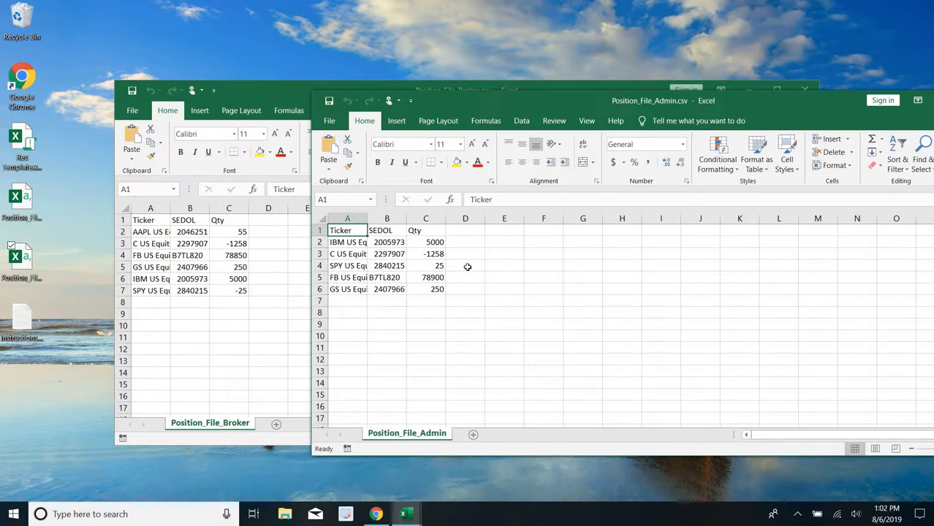
pyautogui.click(417, 251)
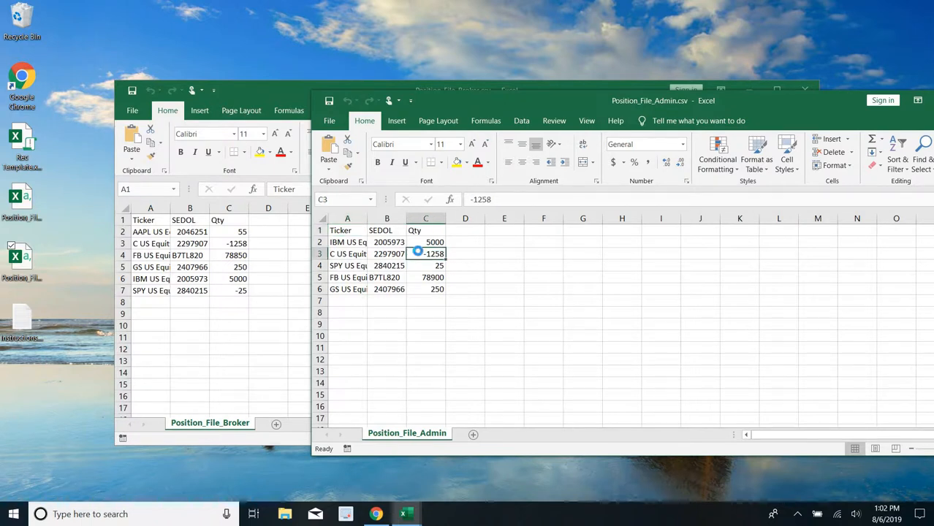
# - Create a new blank workbook and rename its first sheet Admin
pyautogui.hotkey('ctrl', 'n')
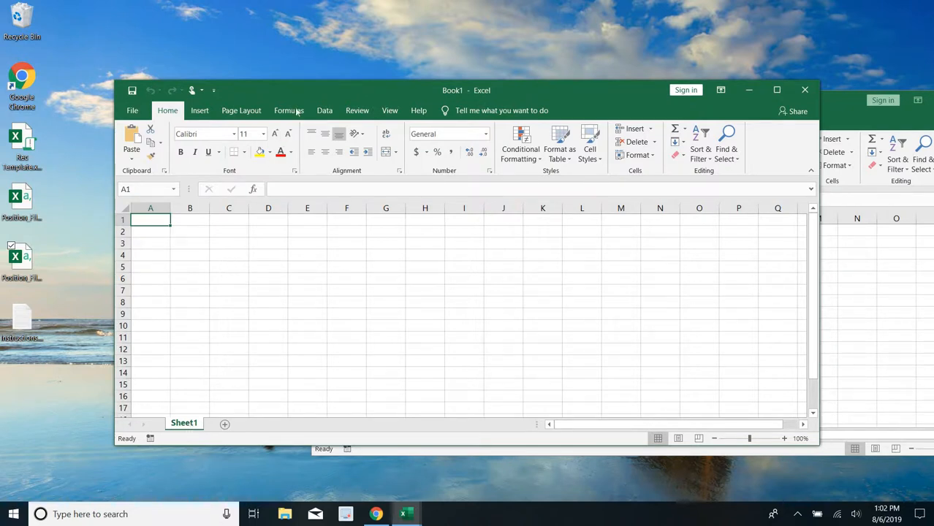
pyautogui.moveTo(305, 94)
pyautogui.mouseDown()
pyautogui.moveTo(308, 144)
pyautogui.moveTo(315, 100)
pyautogui.mouseUp()
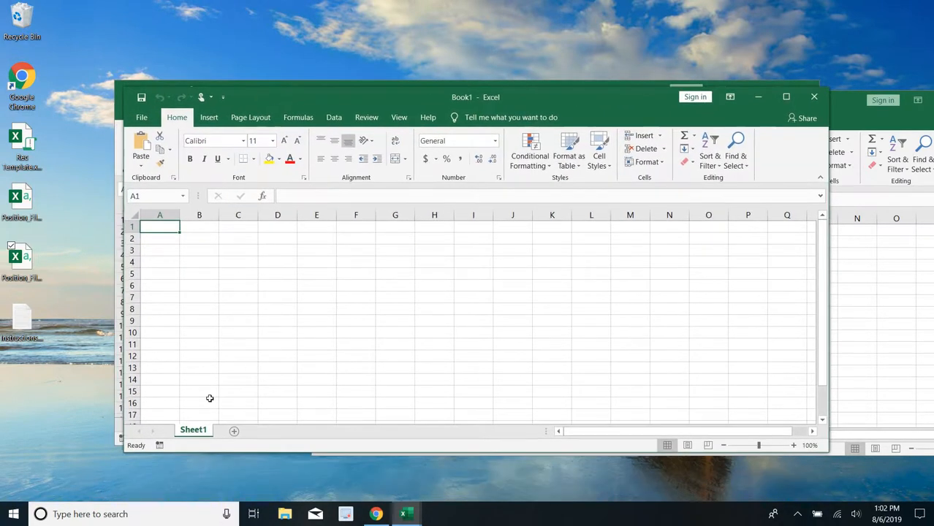
pyautogui.doubleClick(193, 430)
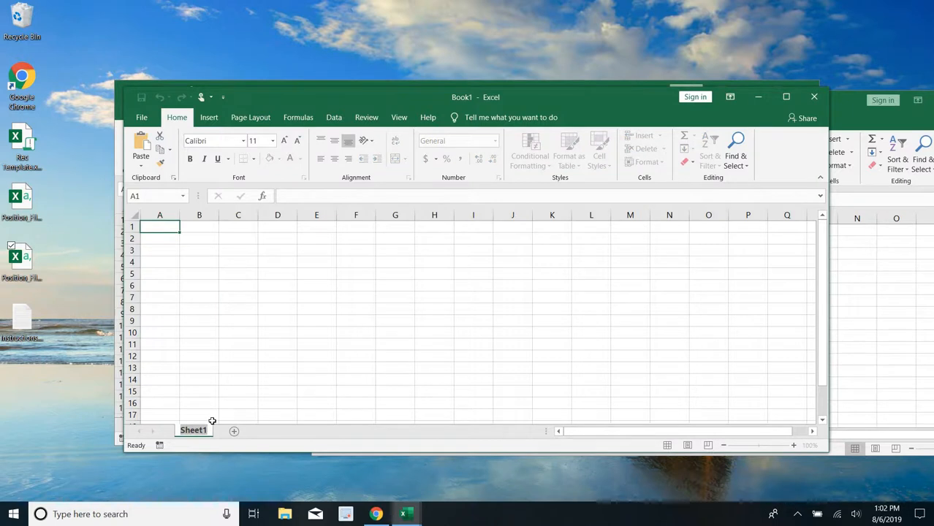
pyautogui.write('Admin')
pyautogui.press('Return')
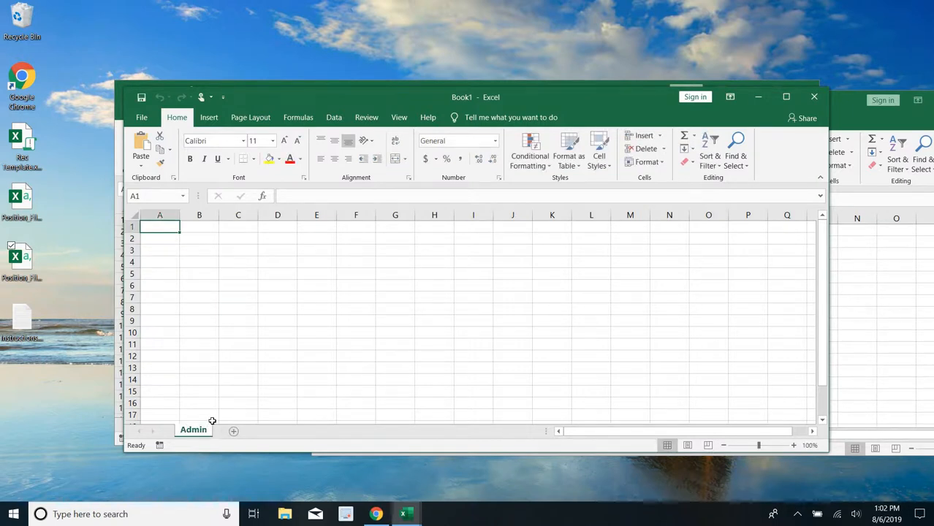
# - Add a second sheet to the new workbook and name it Broker
pyautogui.click(232, 433)
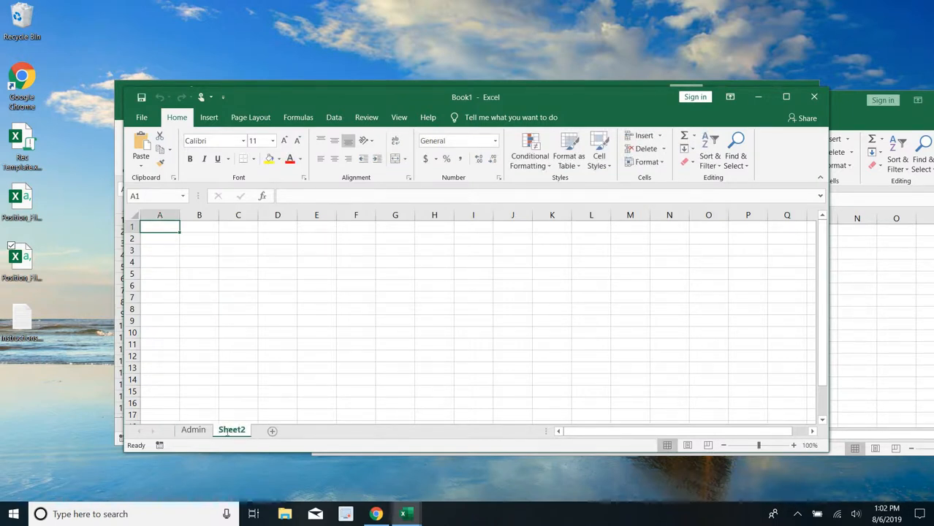
pyautogui.doubleClick(231, 431)
pyautogui.write('Broker')
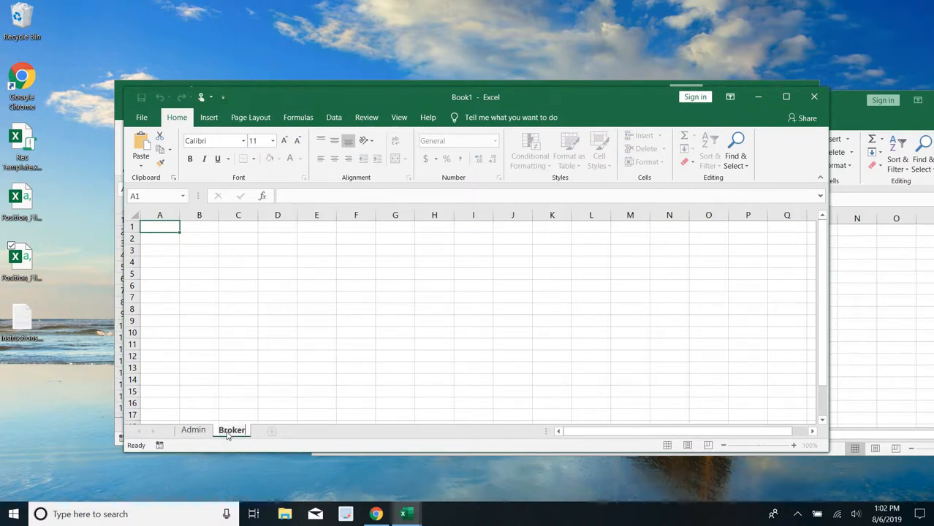
pyautogui.press('Return')
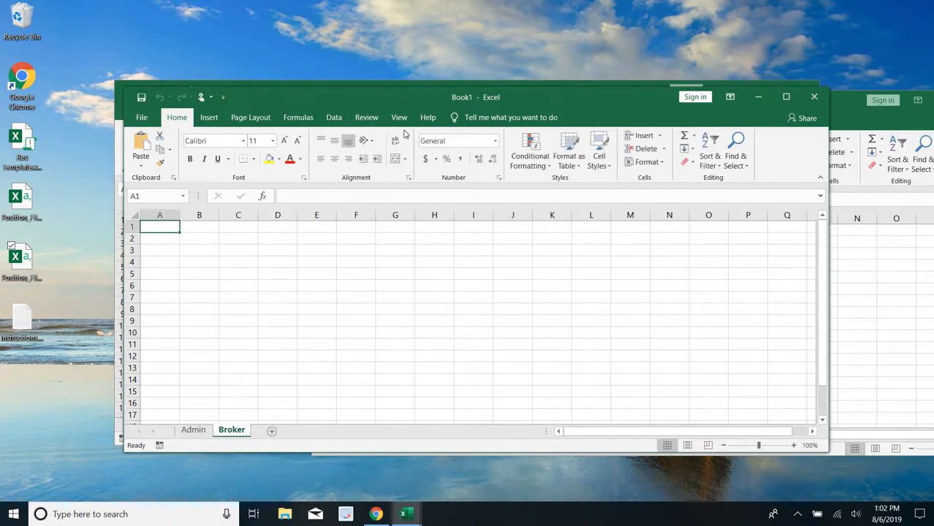
# - Copy the whole table from Position_File_Broker.csv into the Broker sheet at A1, and close the source file
pyautogui.moveTo(405, 97); pyautogui.dragTo(441, 98)
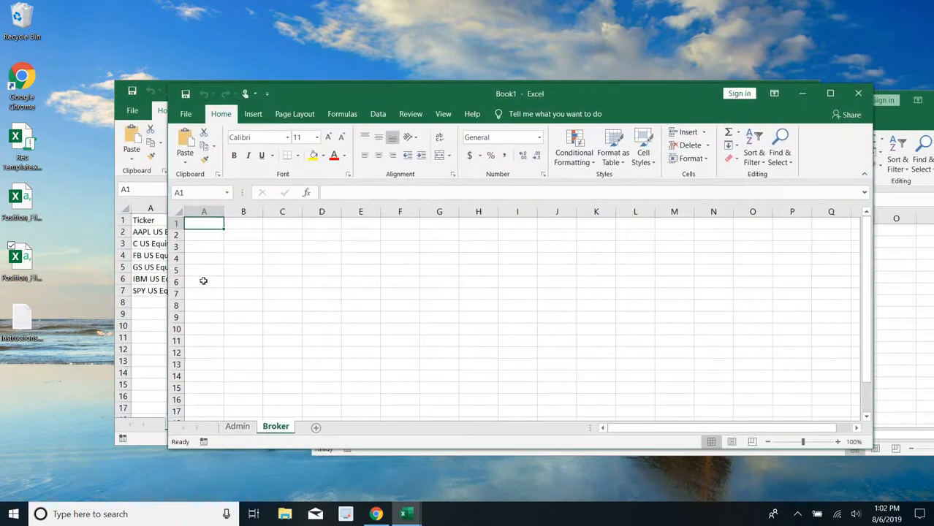
pyautogui.click(157, 295)
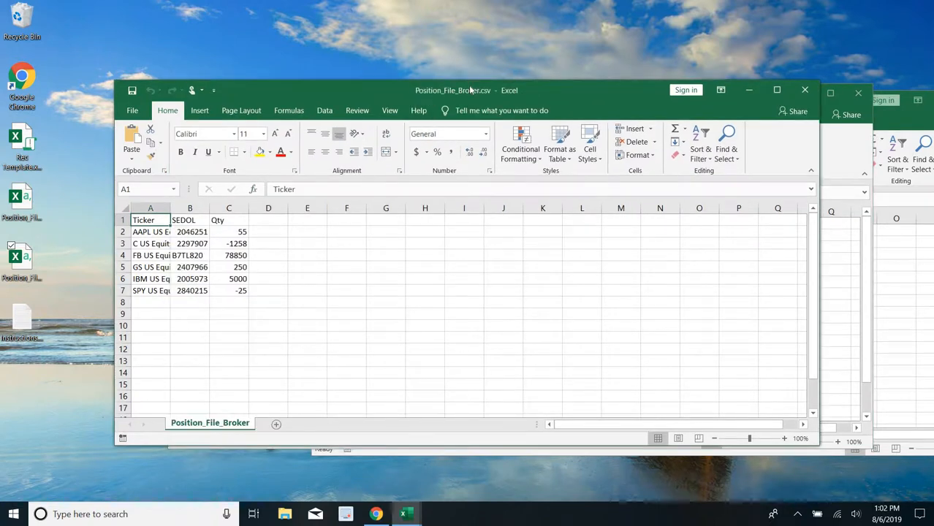
pyautogui.hotkey('ctrl', 'a')
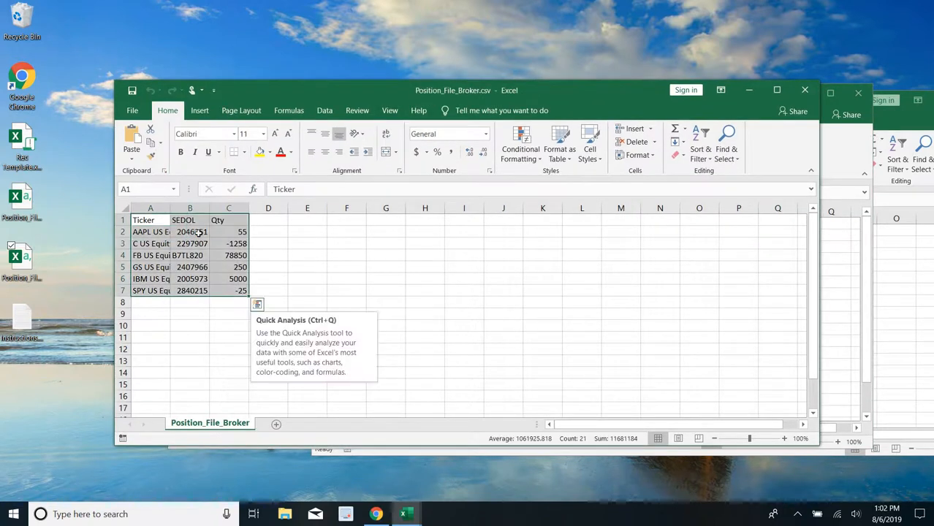
pyautogui.hotkey('ctrl', 'c')
pyautogui.hotkey('alt', 'Tab')
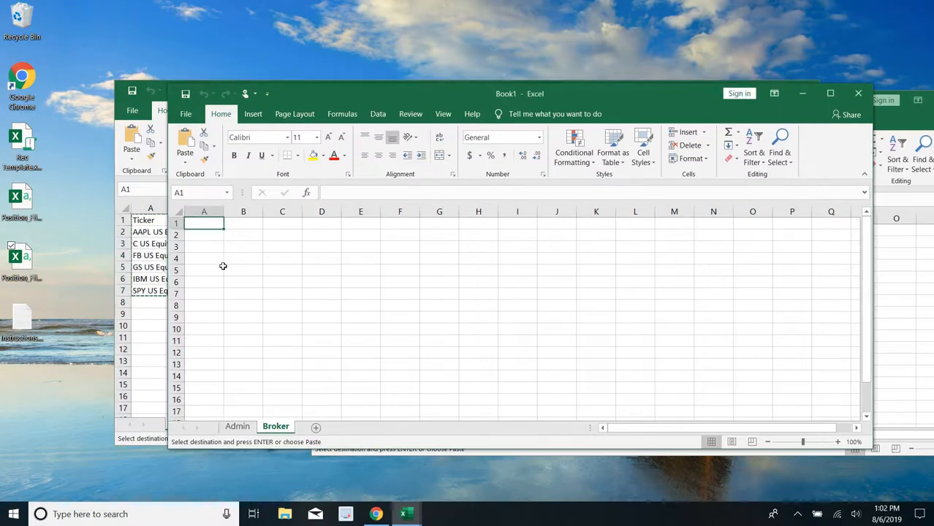
pyautogui.hotkey('ctrl', 'v')
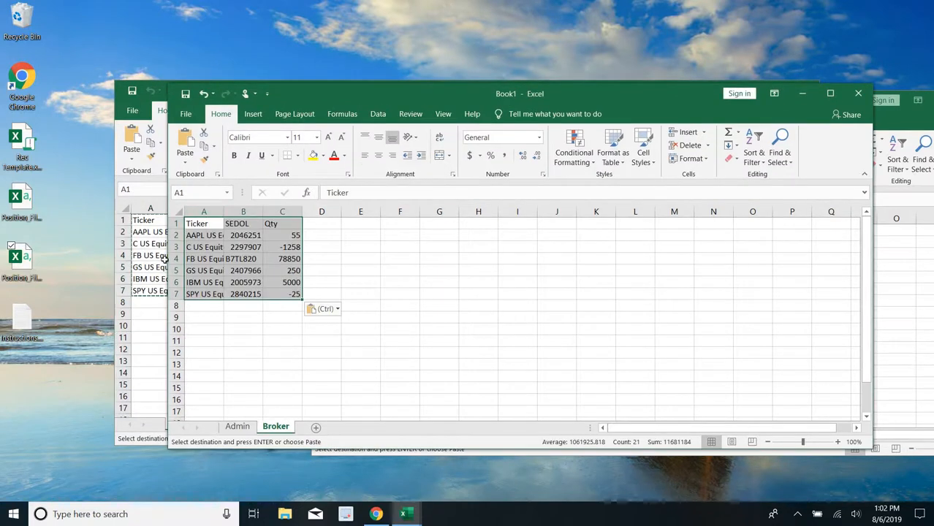
pyautogui.hotkey('alt', 'Tab')
# - Copy the whole table from Position_File_Admin.csv into the Admin sheet at A1 of the new workbook, and close the source file
pyautogui.hotkey('alt', 'Tab')
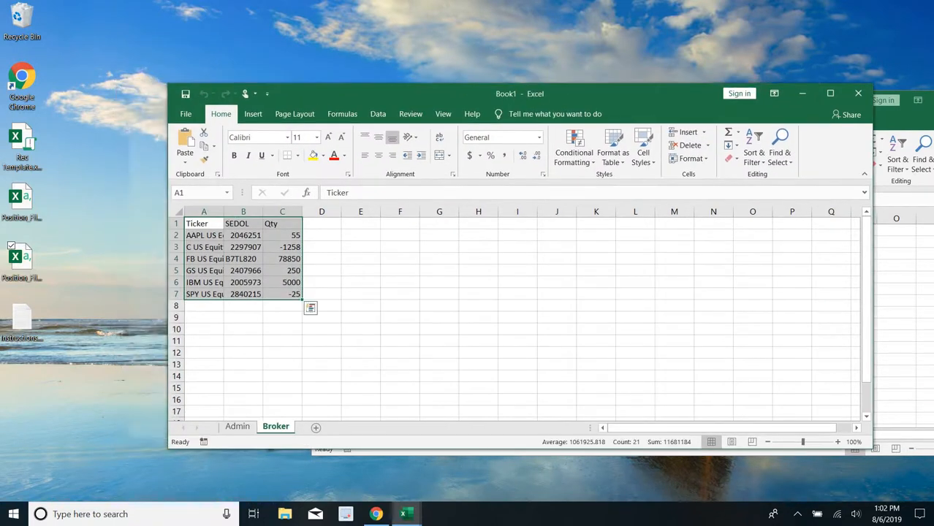
pyautogui.moveTo(465, 92); pyautogui.dragTo(354, 95)
pyautogui.hotkey('alt', 'Tab')
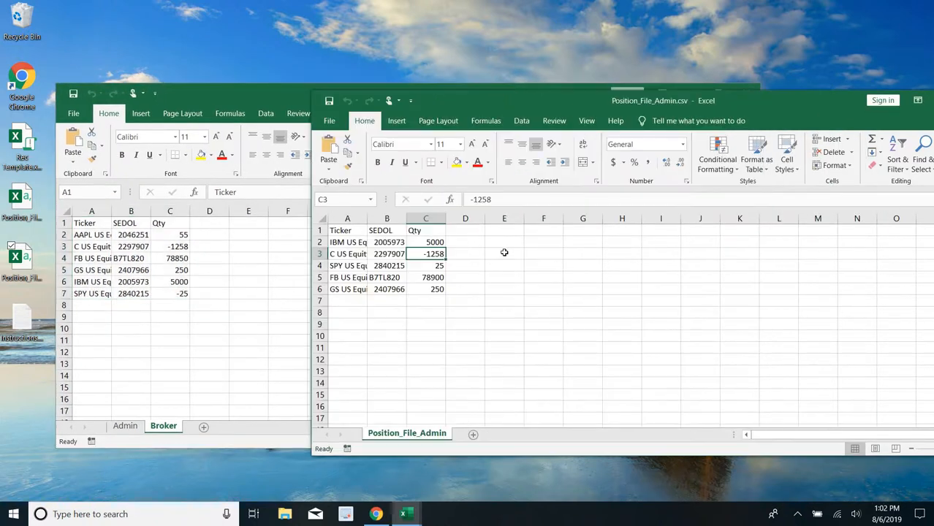
pyautogui.hotkey('ctrl', 'Home')
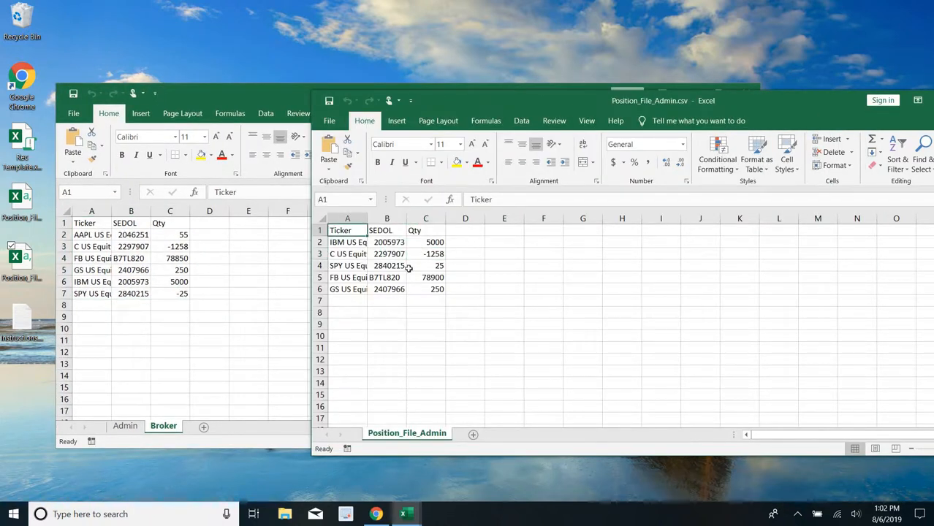
pyautogui.hotkey('ctrl', 'a')
pyautogui.hotkey('ctrl', 'c')
pyautogui.hotkey('alt', 'Tab')
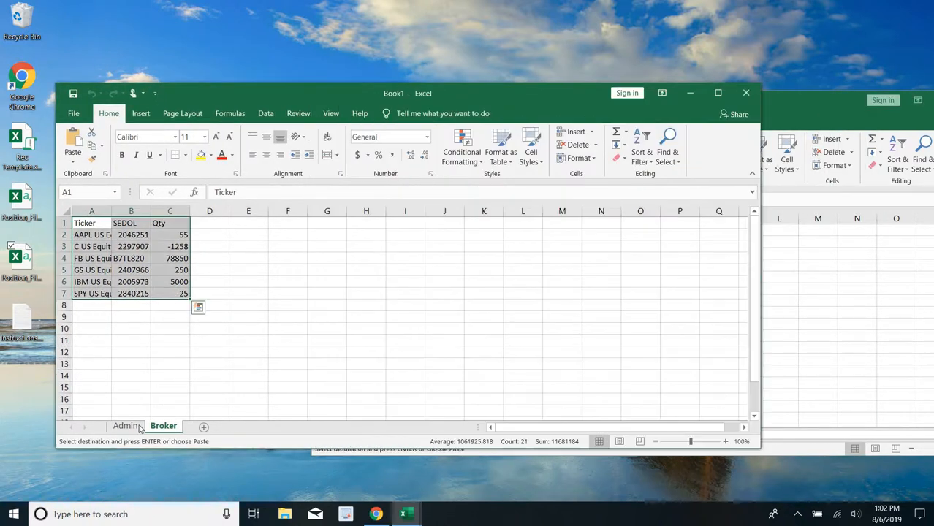
pyautogui.hotkey('ctrl', 'pageup')
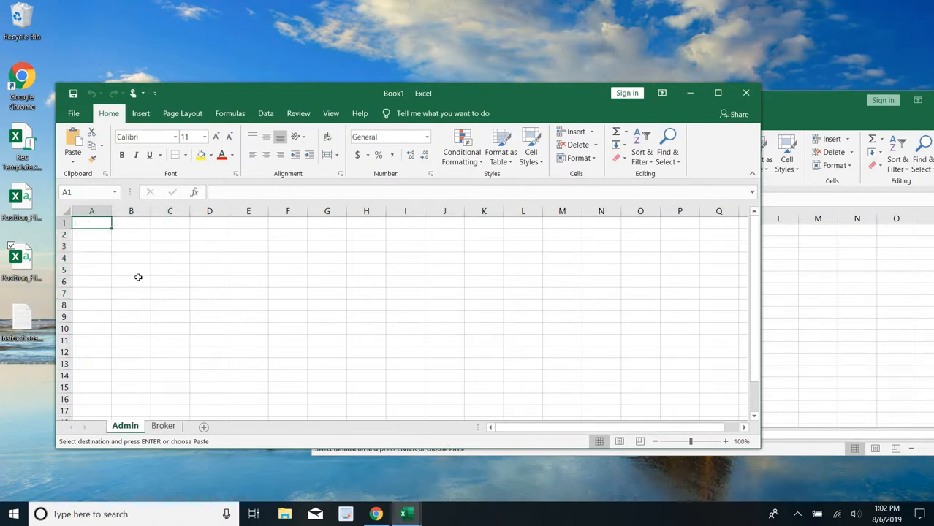
pyautogui.hotkey('ctrl', 'v')
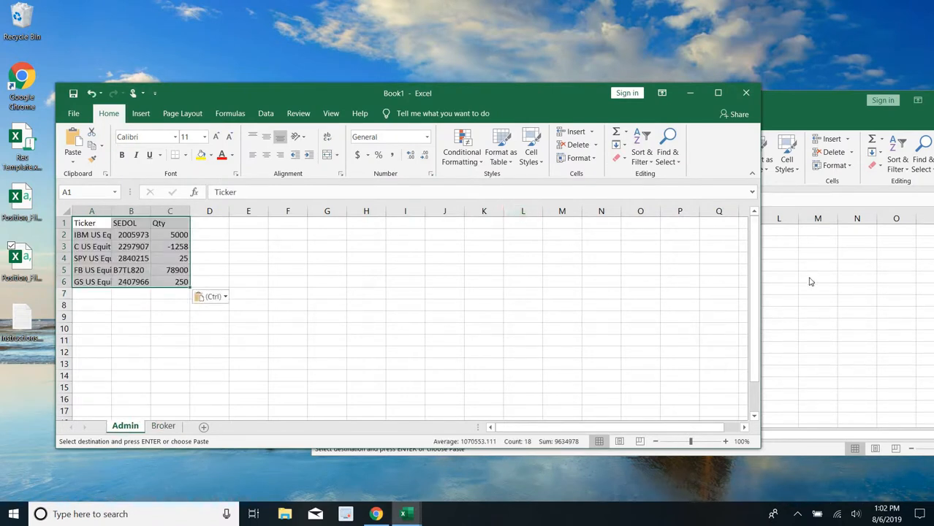
pyautogui.hotkey('alt', 'Tab')
pyautogui.hotkey('alt', 'Tab')
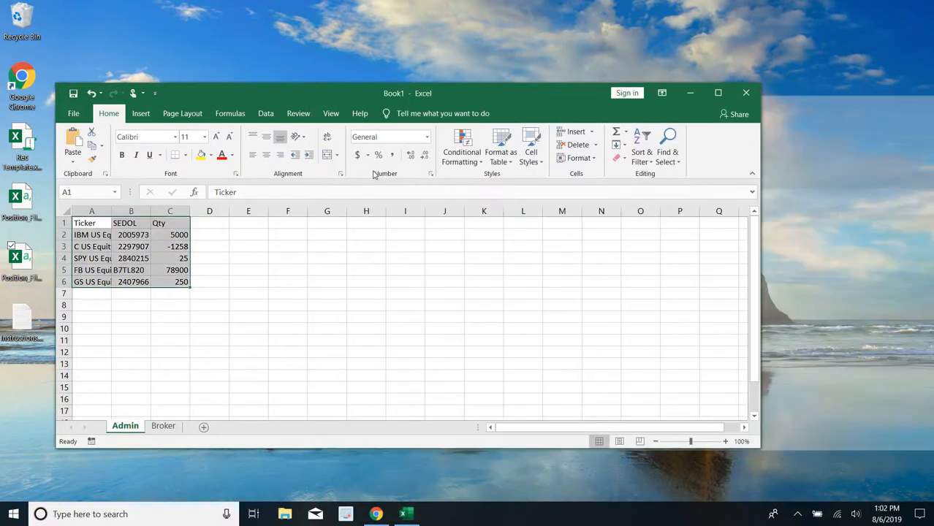
# - Maximize the new workbook and add a sheet named Reconciliation in front of the Admin sheet
pyautogui.doubleClick(479, 89)
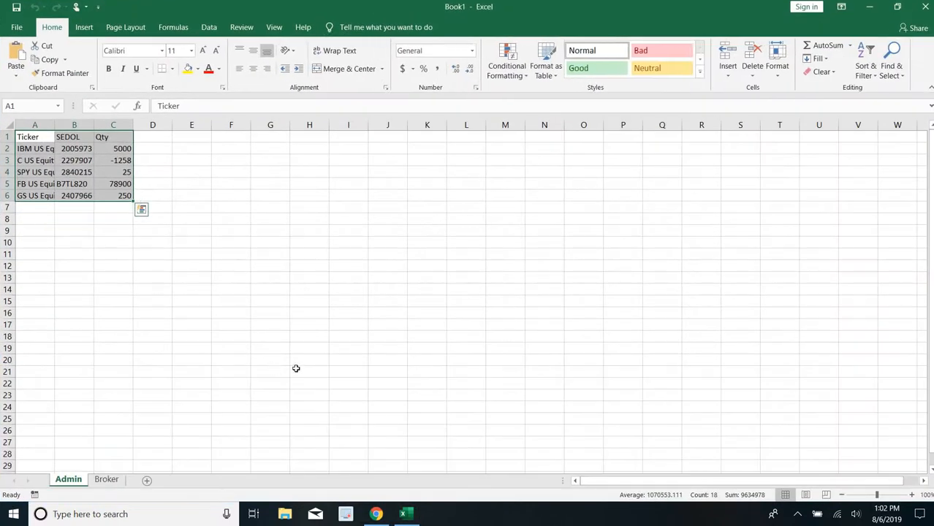
pyautogui.click(147, 482)
pyautogui.moveTo(76, 482); pyautogui.dragTo(65, 479)
pyautogui.doubleClick(66, 480)
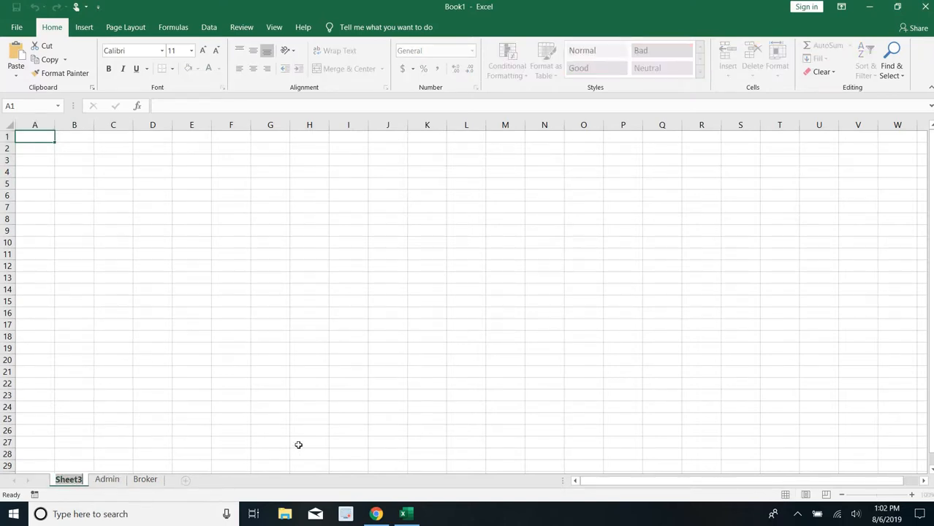
pyautogui.write('Reconcilia')
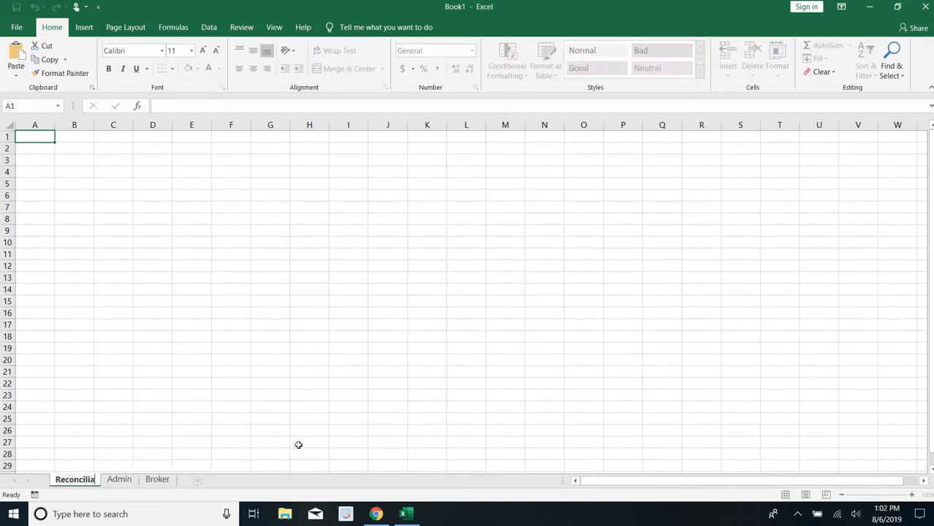
pyautogui.write('tion')
pyautogui.press('Return')
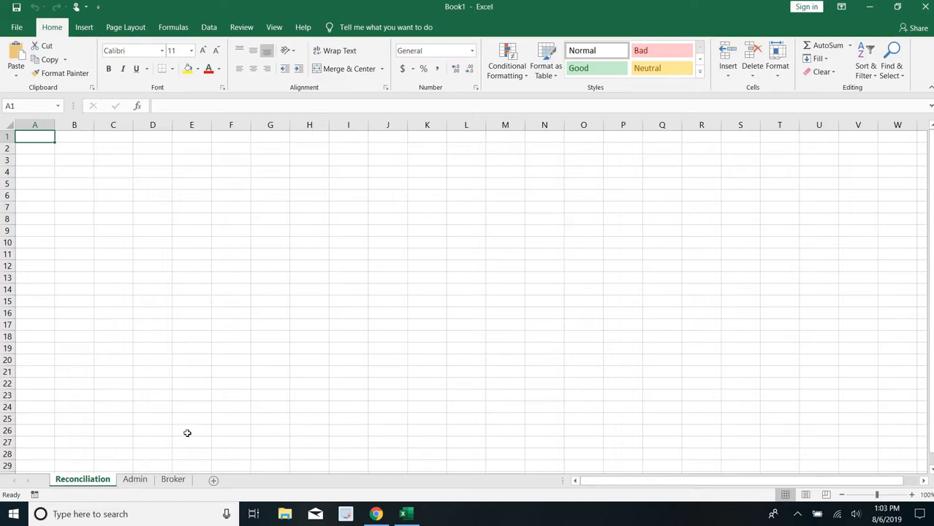
# - Enter the headers Identifier in A1 and Admin Qty in B1 of the Reconciliation sheet
pyautogui.click(141, 479)
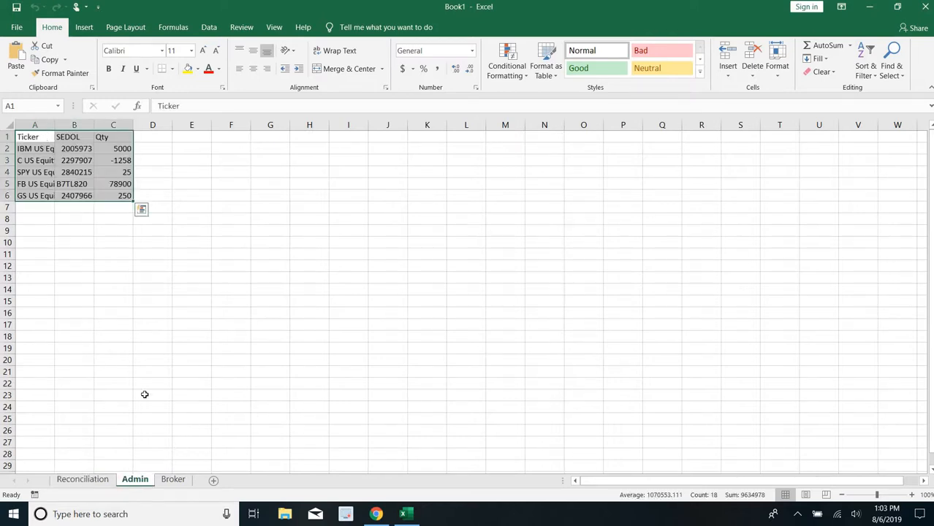
pyautogui.click(172, 478)
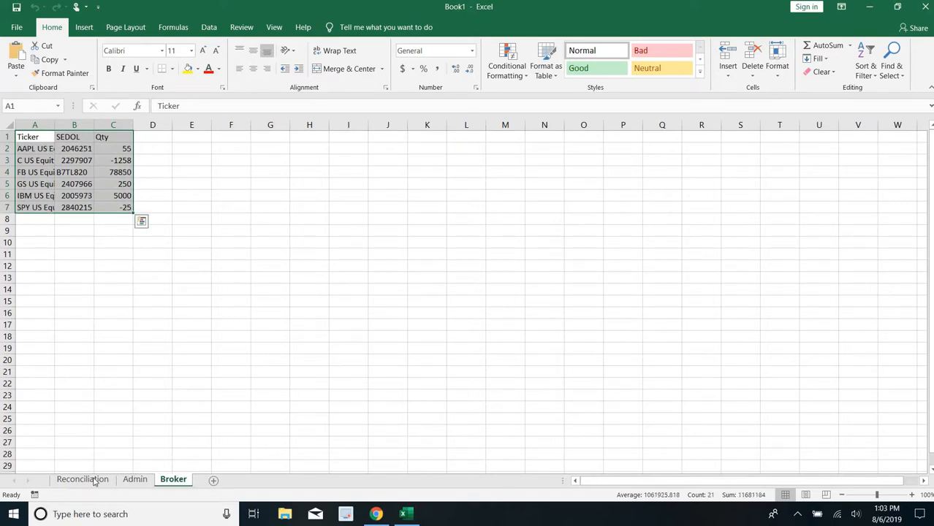
pyautogui.click(94, 479)
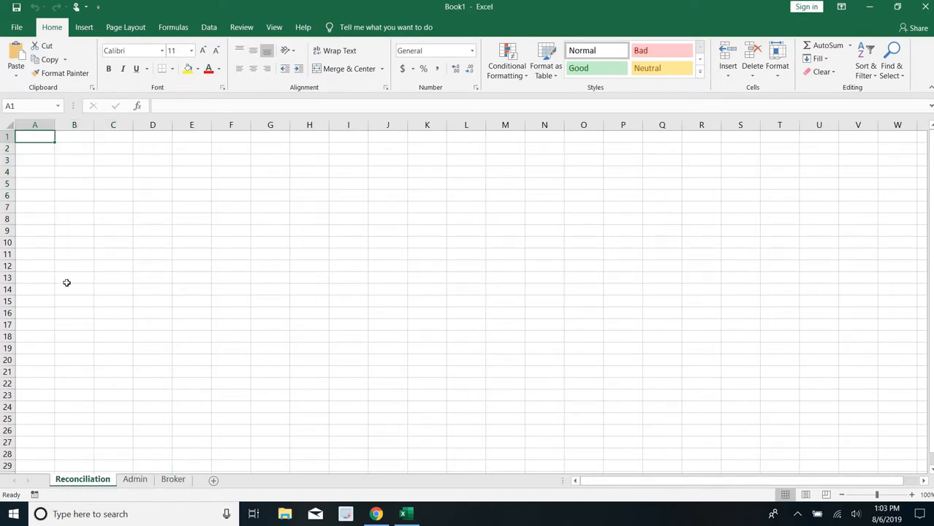
pyautogui.write('I')
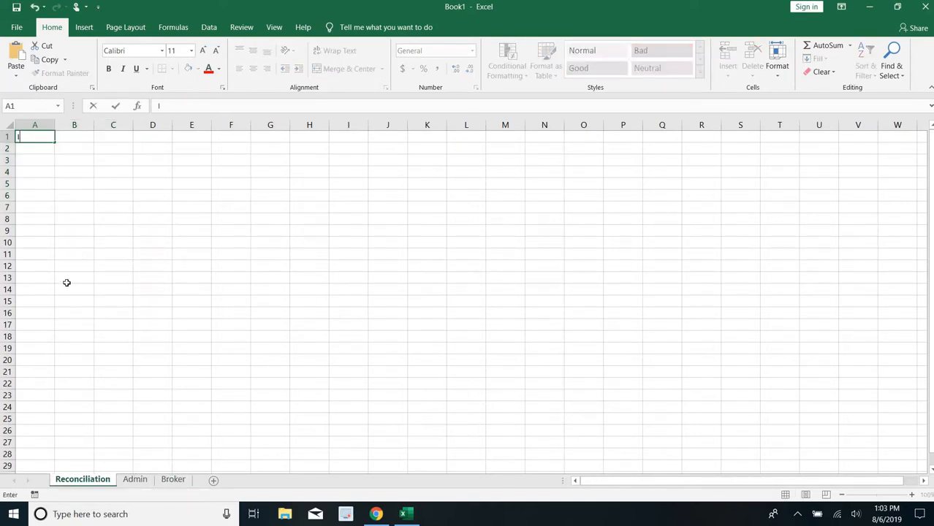
pyautogui.write('dentifier')
pyautogui.press('Tab')
pyautogui.write('Admin')
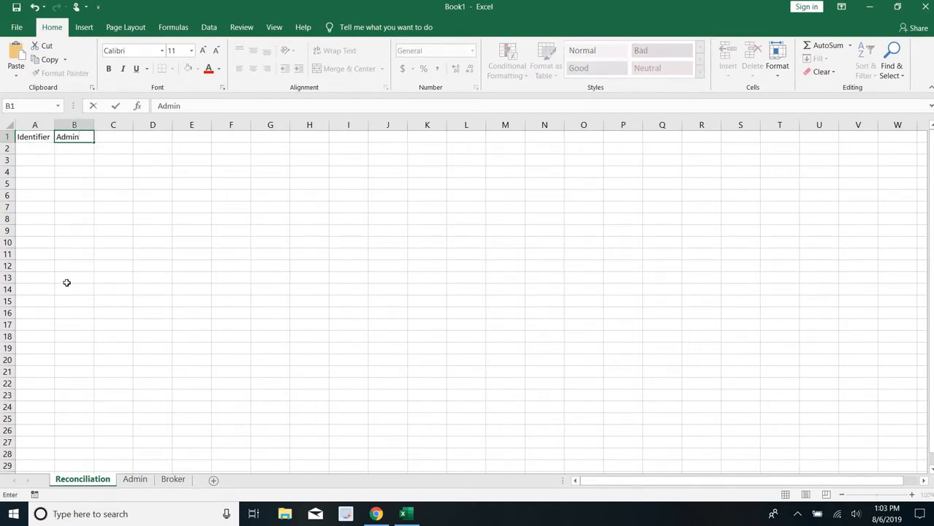
pyautogui.write(' Qty')
pyautogui.press('BackSpace')
pyautogui.write('ty')
pyautogui.press('Tab')
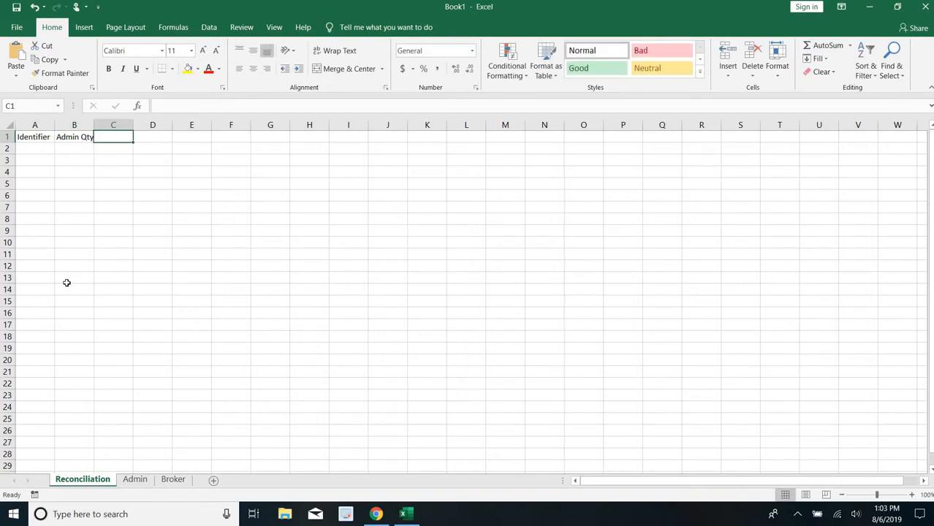
# - Enter the headers Broker Qty in C1 and Difference in D1, and widen columns A to D equally
pyautogui.write('Broker')
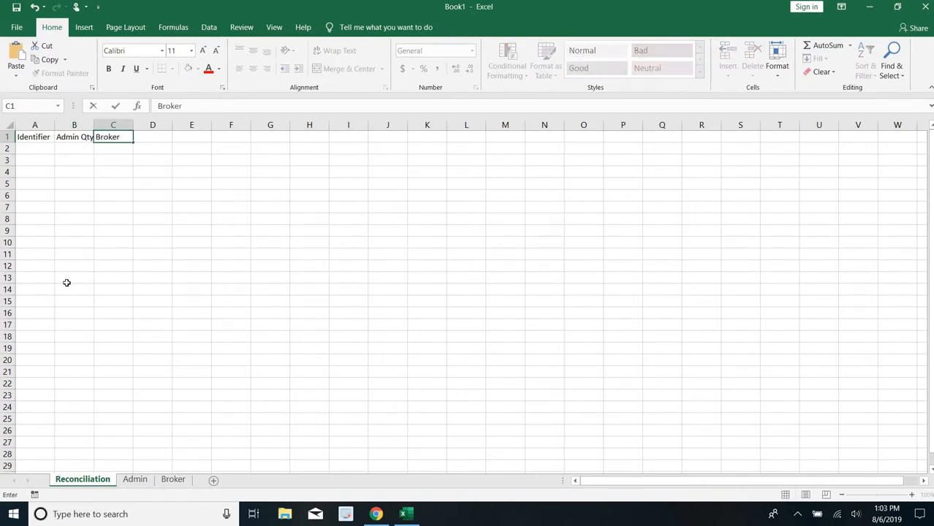
pyautogui.write(' Qty')
pyautogui.press('Tab')
pyautogui.write('Di')
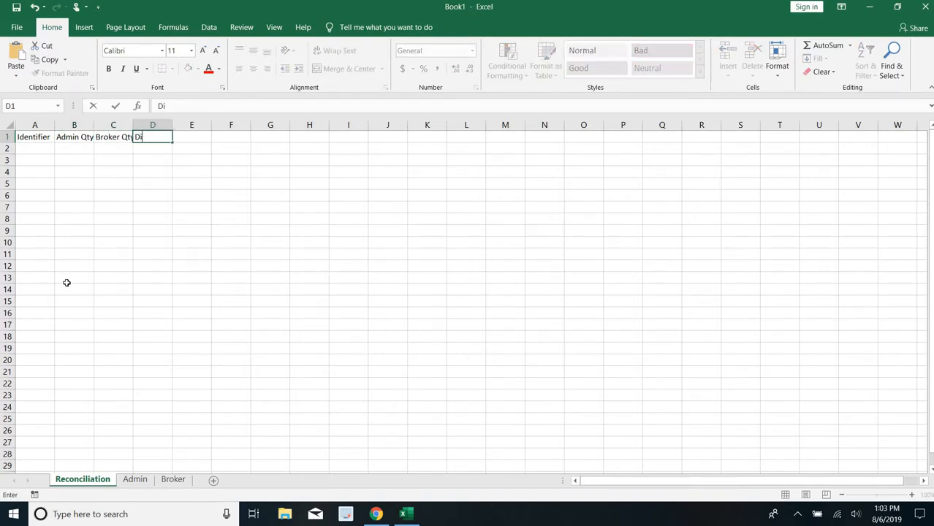
pyautogui.write('fferenc')
pyautogui.press('BackSpace')
pyautogui.write('nce')
pyautogui.press('Return')
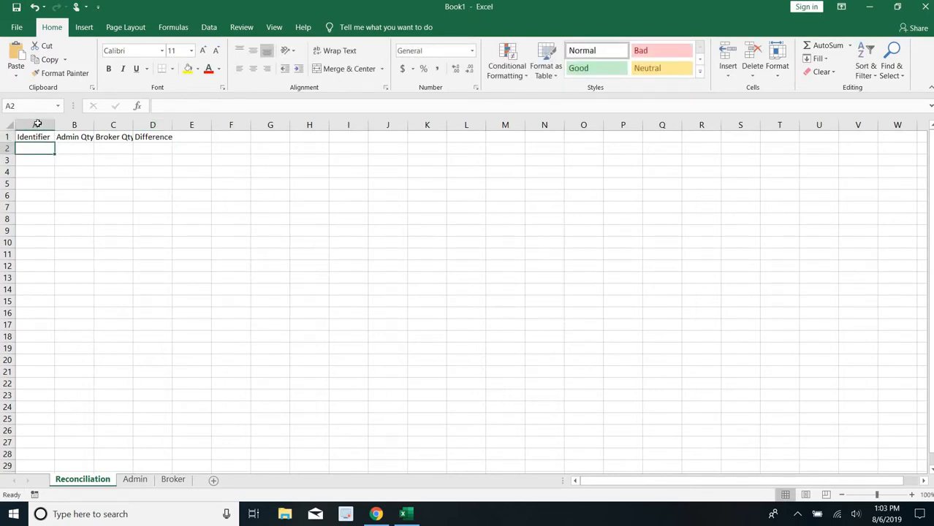
pyautogui.moveTo(37, 124); pyautogui.dragTo(206, 123)
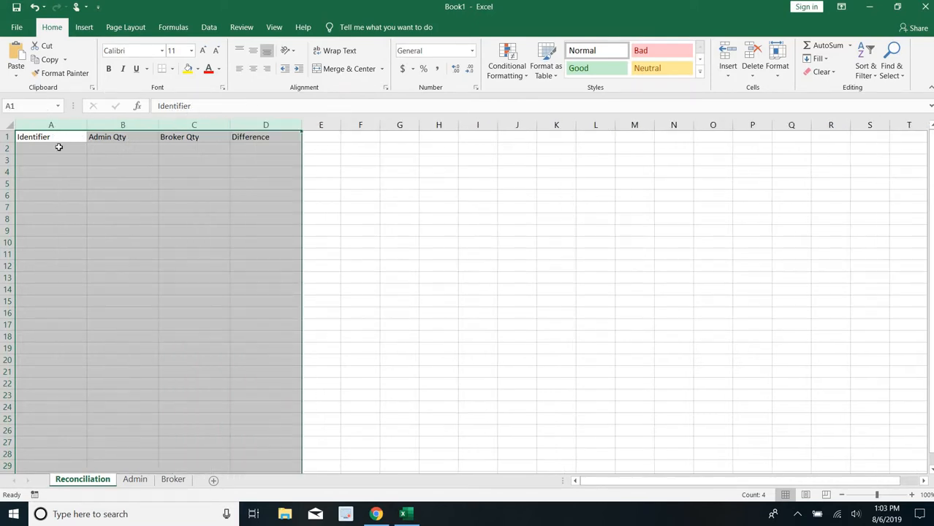
# - Copy the tickers in A2:A6 of the Admin sheet into the Identifier column of the Reconciliation sheet, starting at A2
pyautogui.click(59, 147)
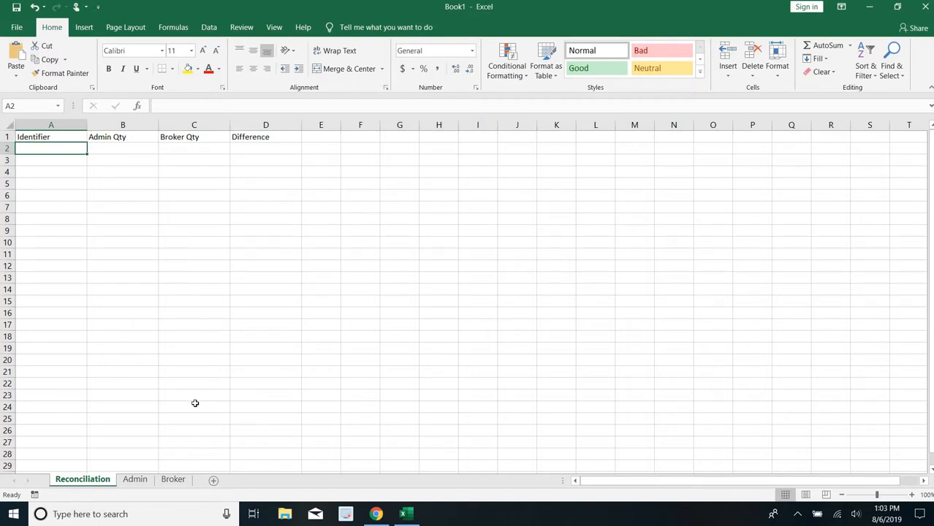
pyautogui.click(139, 481)
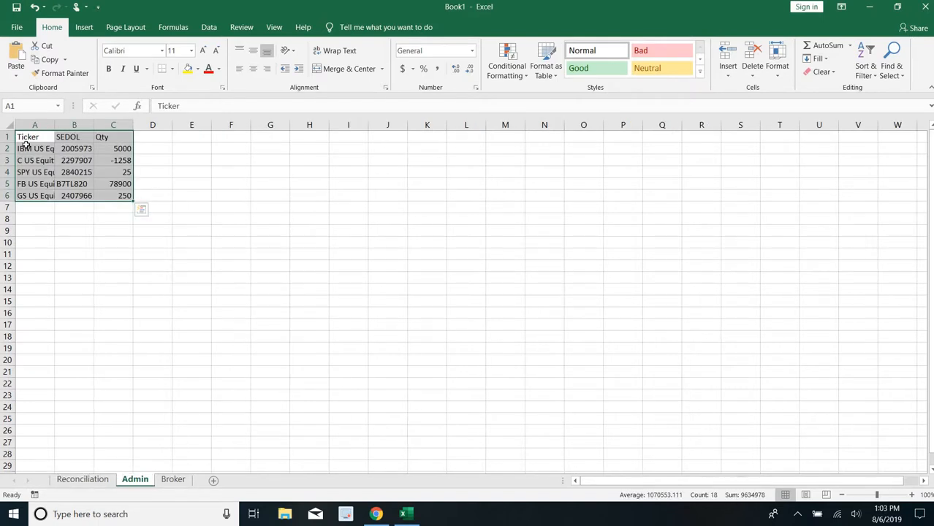
pyautogui.moveTo(25, 148); pyautogui.dragTo(26, 192)
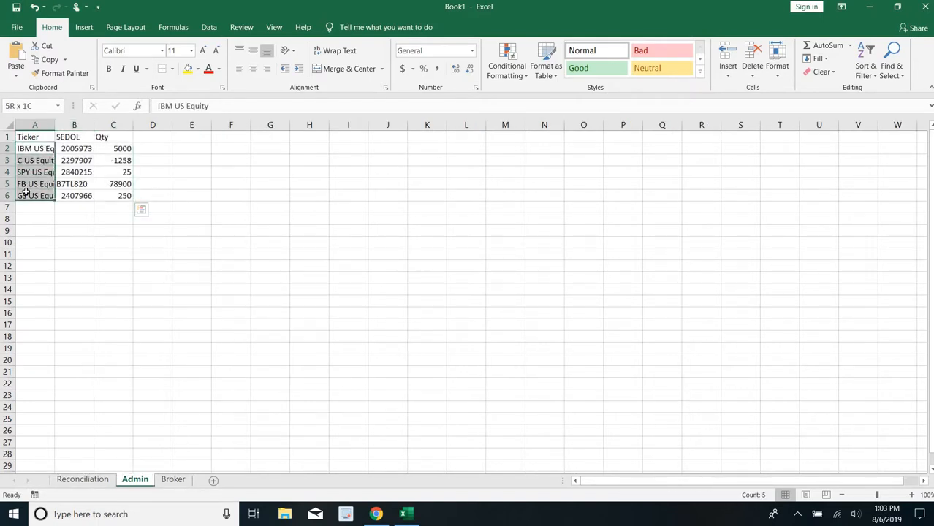
pyautogui.hotkey('ctrl', 'c')
pyautogui.hotkey('ctrl', 'q')
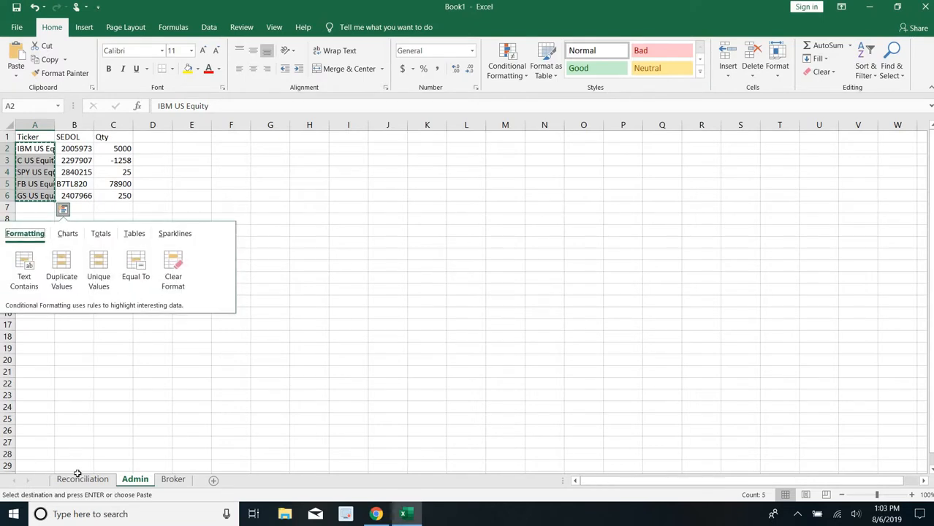
pyautogui.click(80, 480)
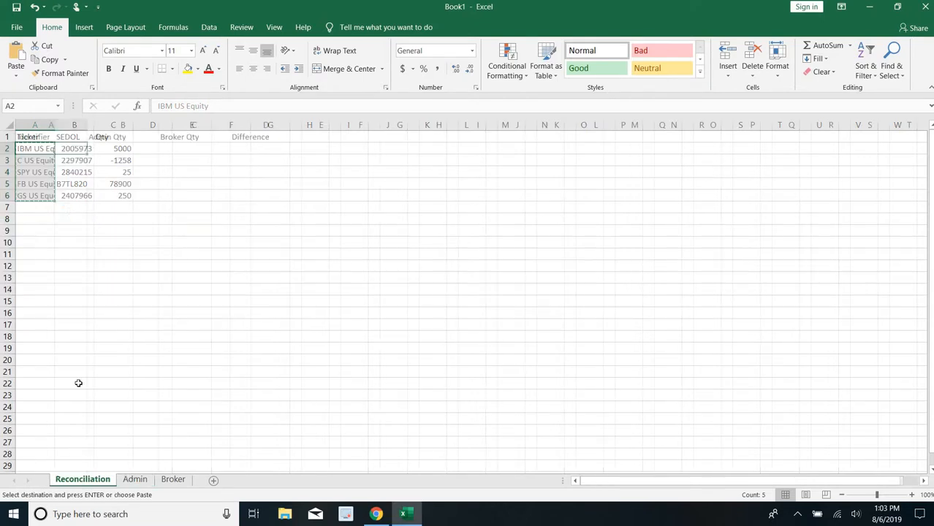
pyautogui.click(15, 58)
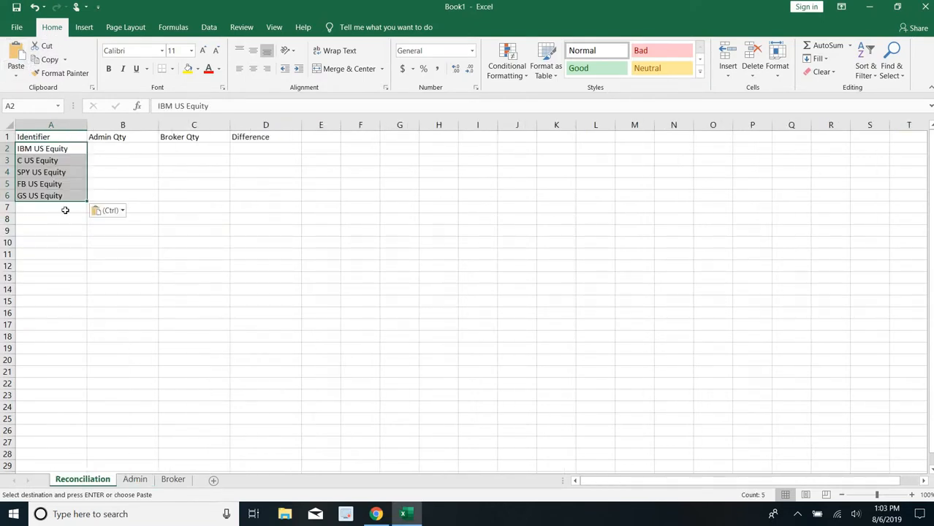
# - Copy the tickers in A2:A7 of the Broker sheet below the Admin tickers on the Reconciliation sheet, starting at A7
pyautogui.click(67, 209)
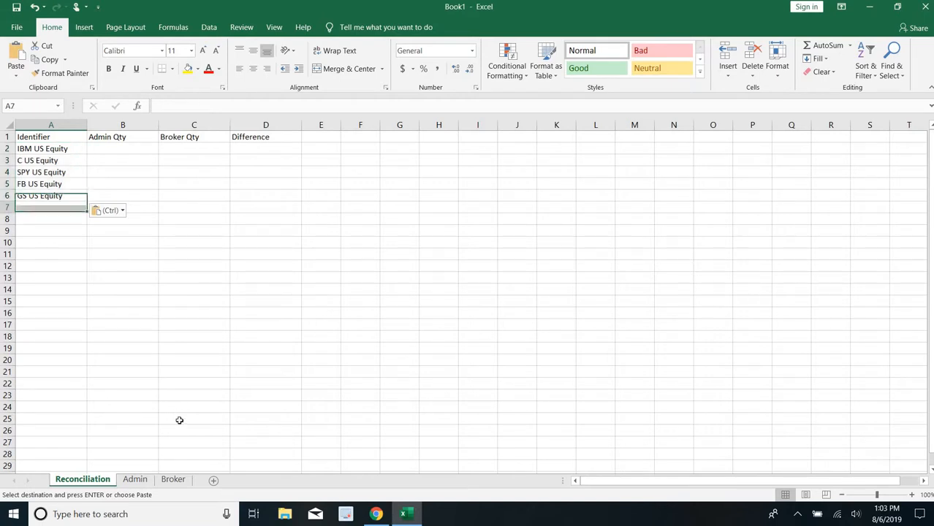
pyautogui.click(173, 480)
pyautogui.moveTo(28, 149); pyautogui.dragTo(40, 211)
pyautogui.hotkey('ctrl', 'c')
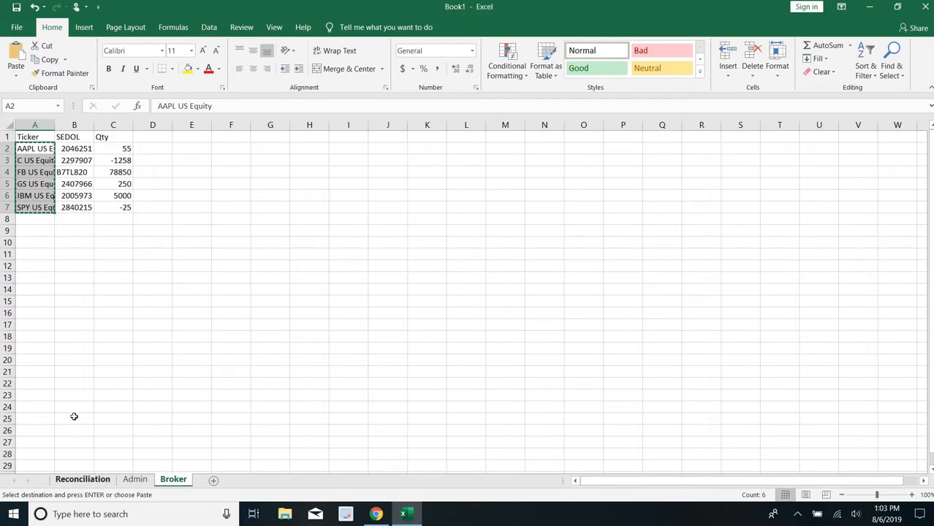
pyautogui.click(82, 479)
pyautogui.hotkey('ctrl', 'v')
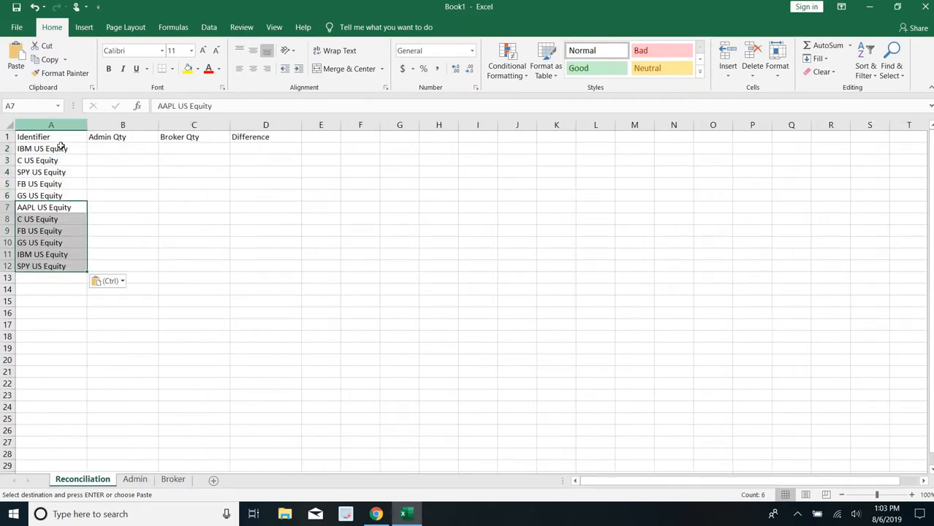
# - Remove the duplicate identifiers from column A, continuing with the current selection only
pyautogui.click(60, 126)
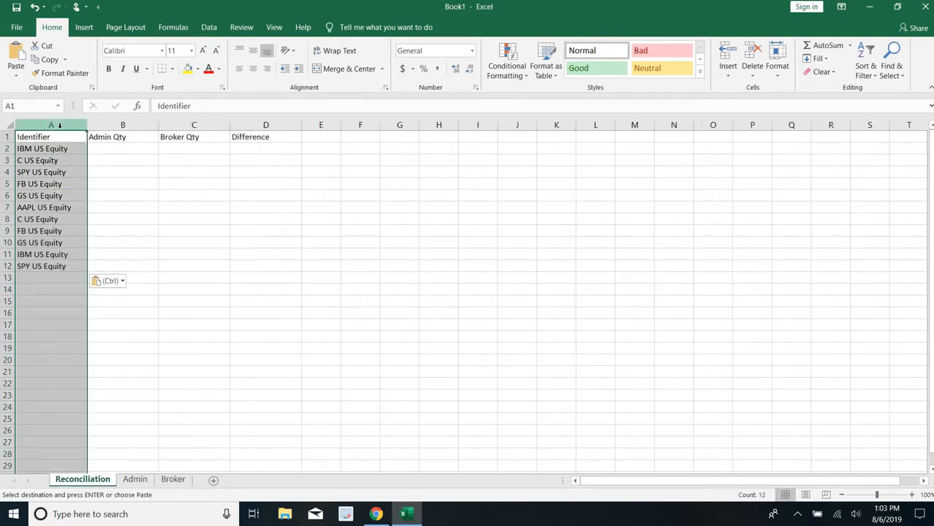
pyautogui.click(211, 28)
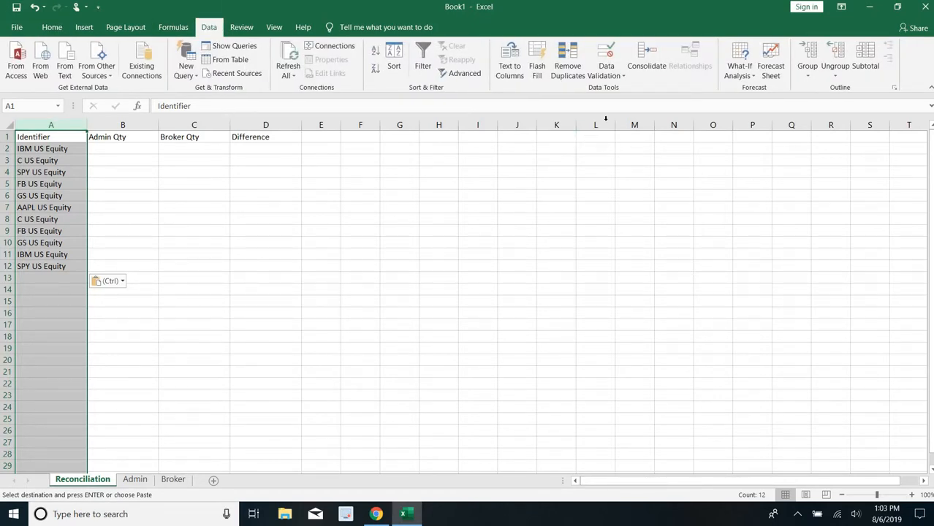
pyautogui.click(571, 66)
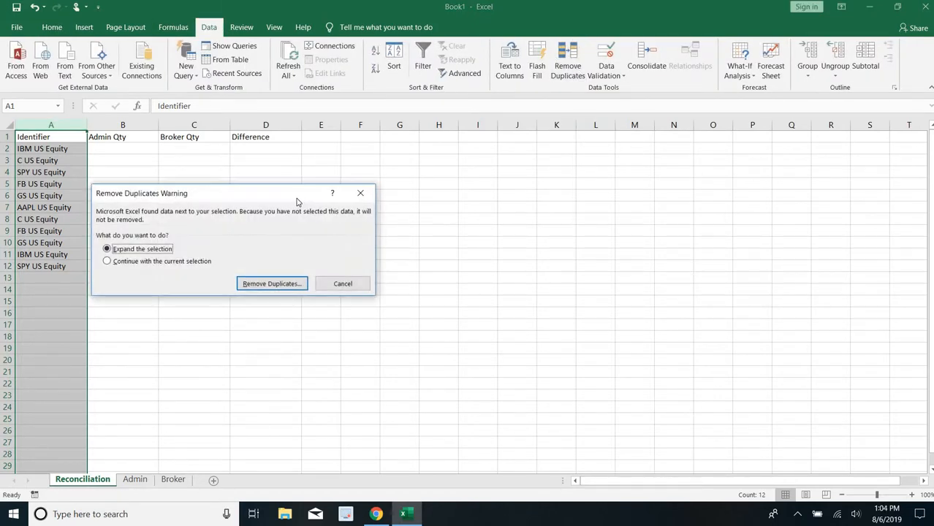
pyautogui.click(157, 262)
pyautogui.click(260, 283)
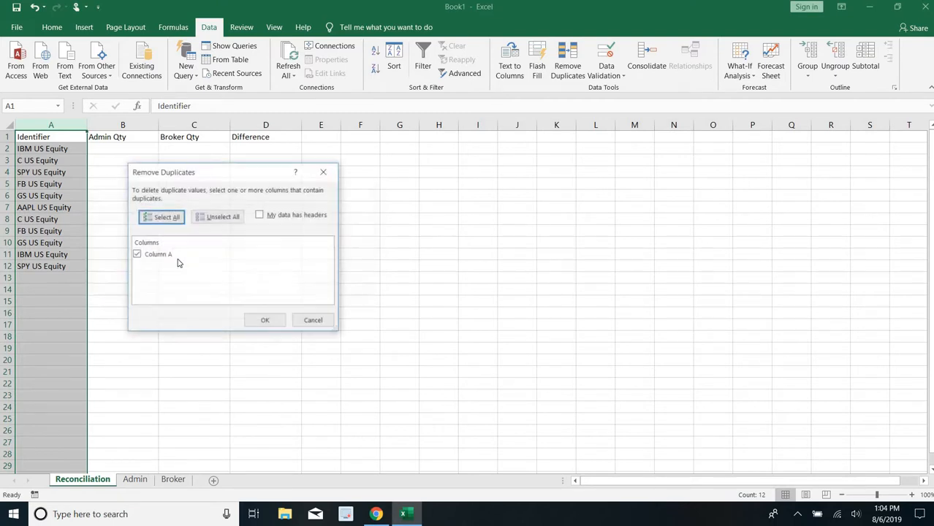
pyautogui.click(265, 321)
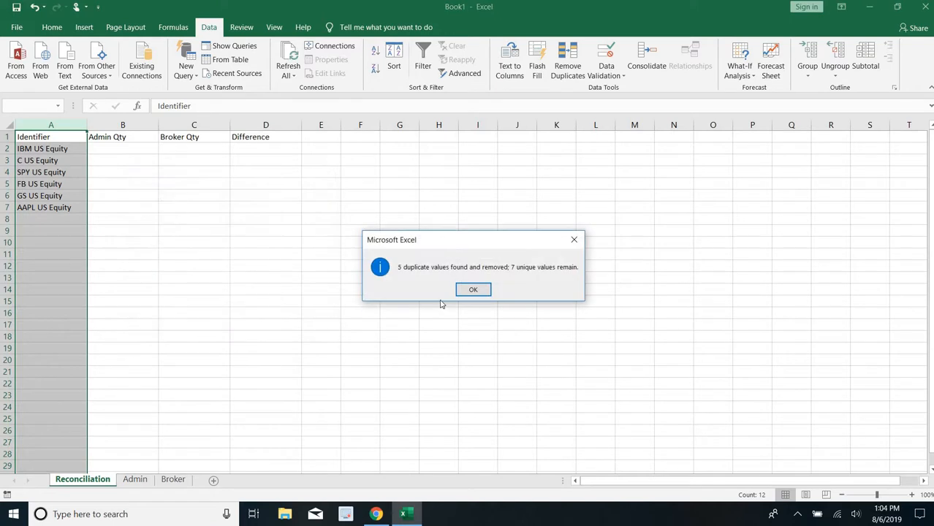
pyautogui.click(474, 289)
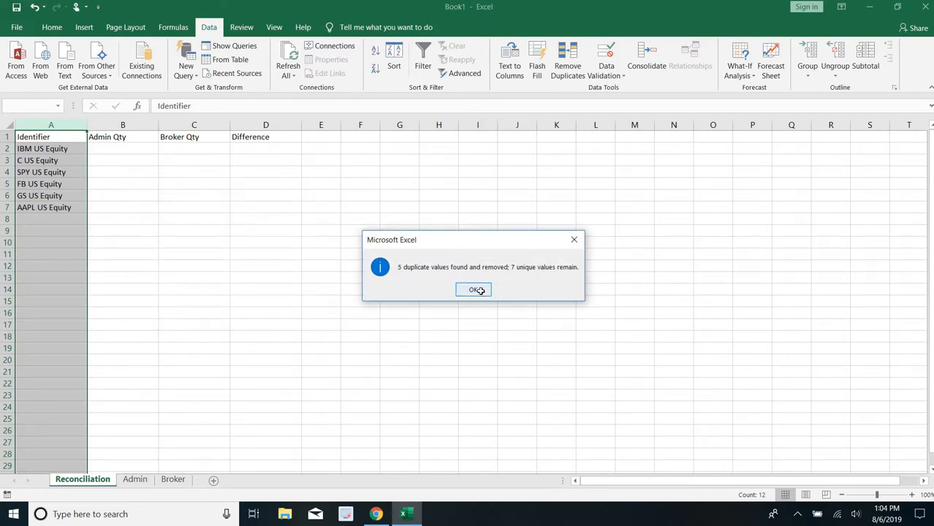
# - Enter =SUMIF(Admin!A:A,Reconciliation!A2,Admin!C:C) in B2 to get the first ticker's admin quantity
pyautogui.click(129, 147)
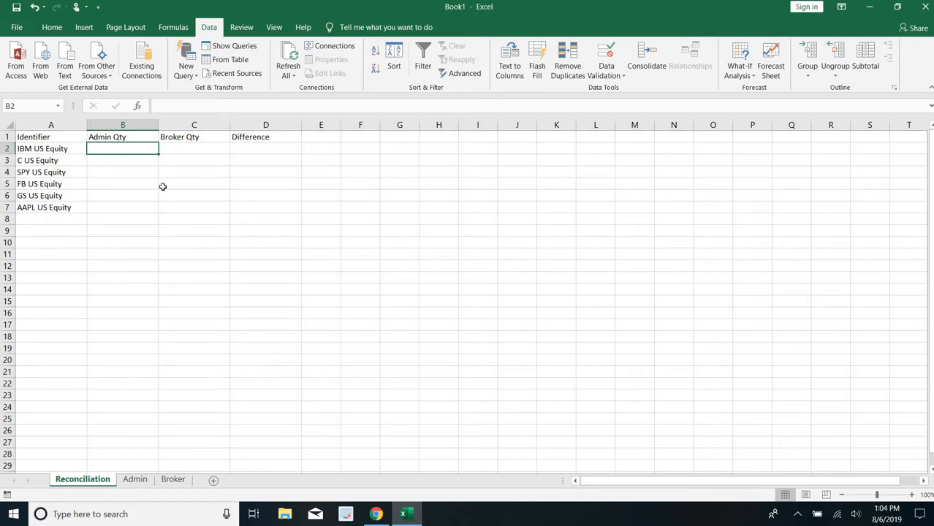
pyautogui.write('=sumi')
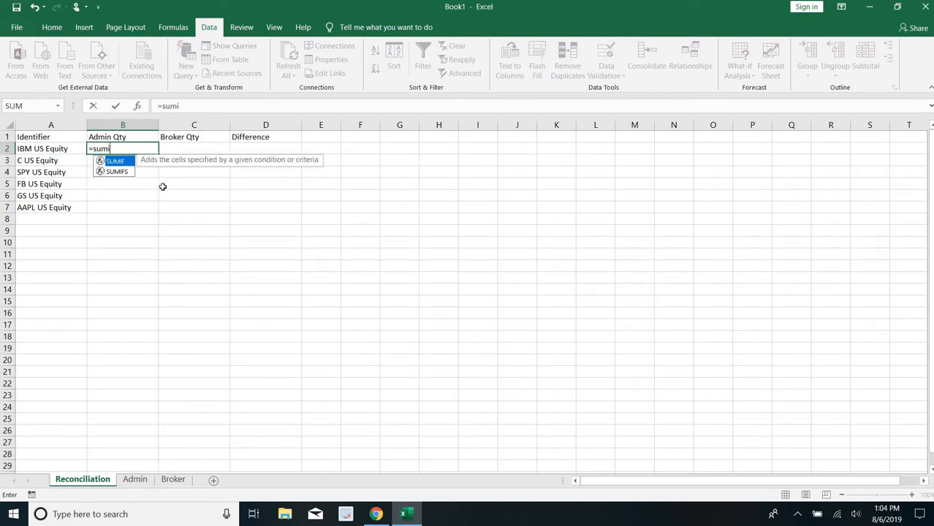
pyautogui.press('Tab')
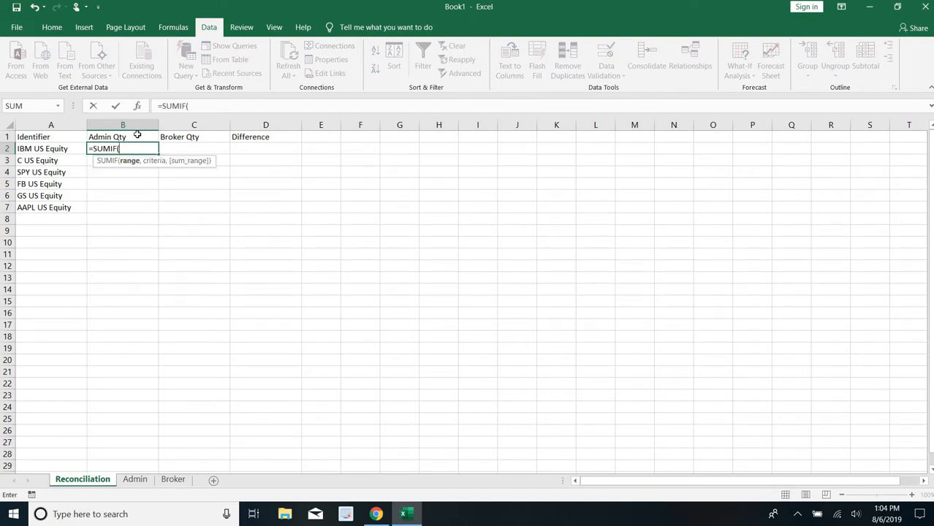
pyautogui.click(133, 481)
pyautogui.click(44, 126)
pyautogui.write(',')
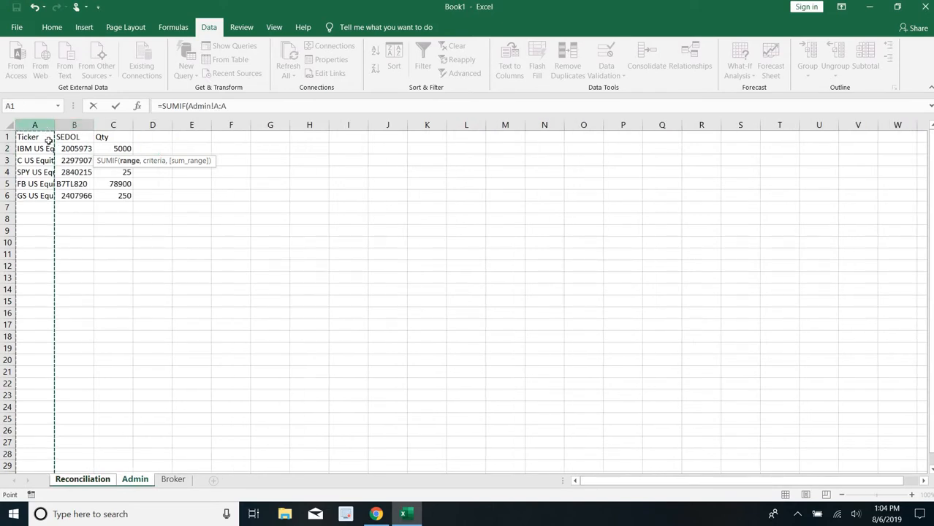
pyautogui.click(81, 483)
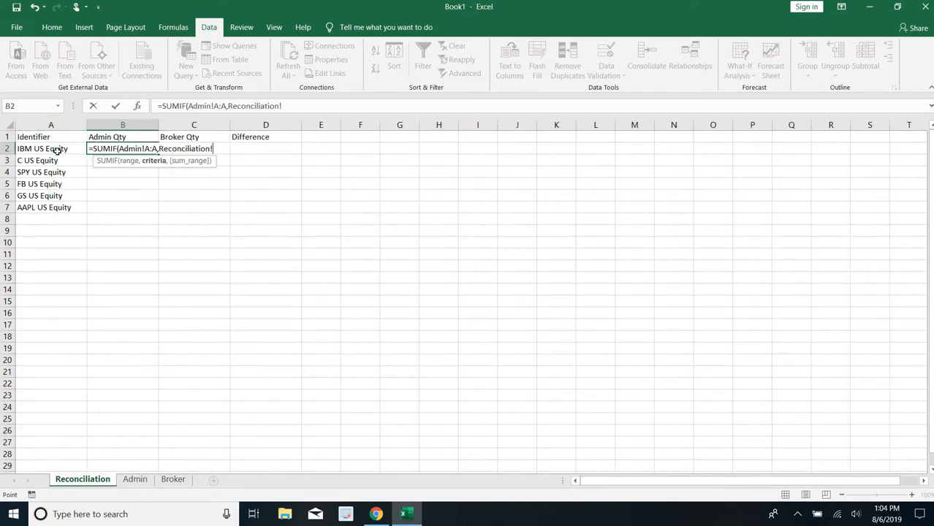
pyautogui.click(57, 149)
pyautogui.write(',')
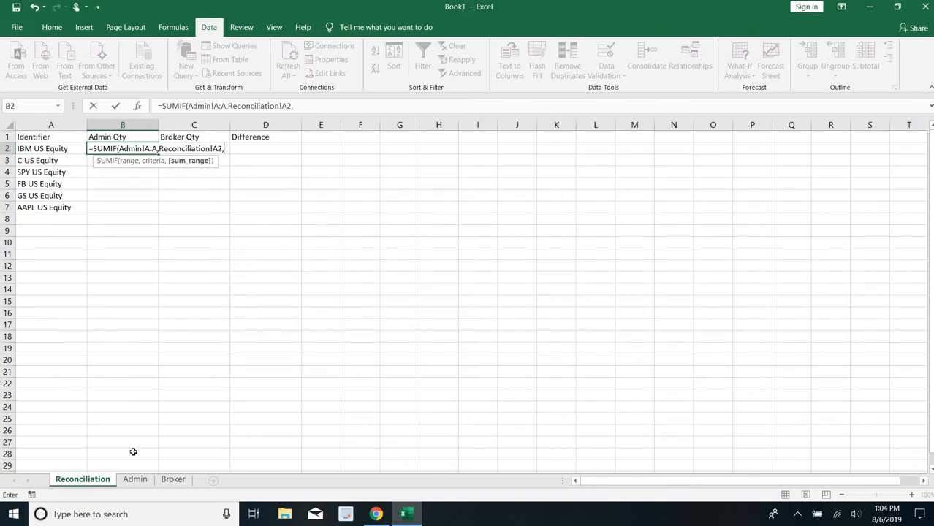
pyautogui.click(135, 481)
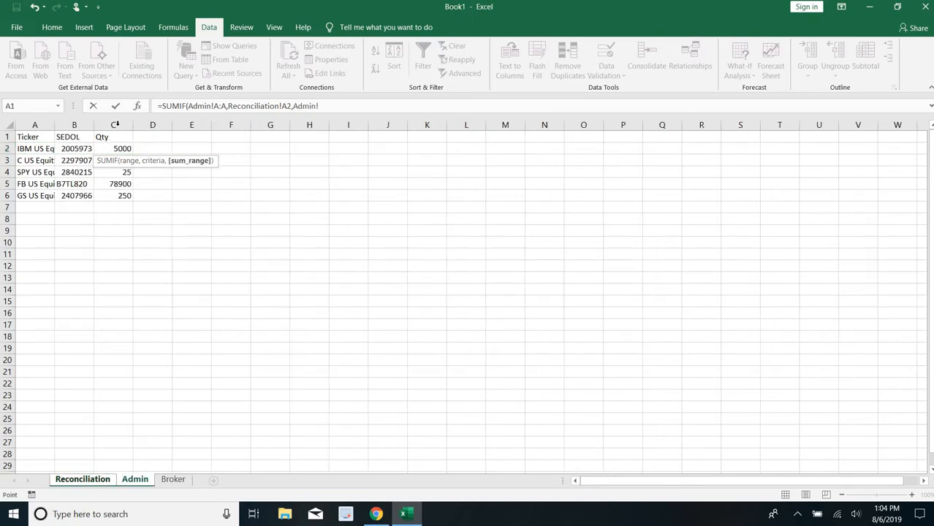
pyautogui.click(115, 125)
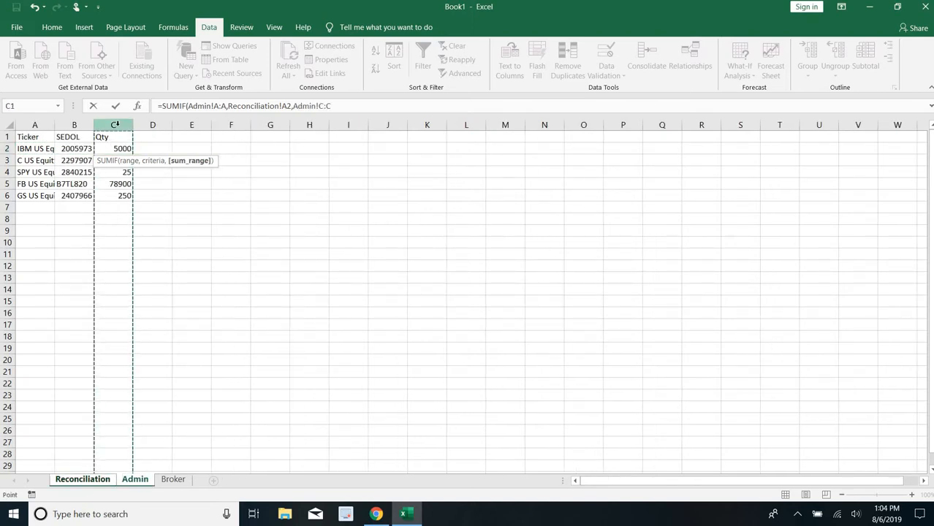
pyautogui.press('Tab')
# - Enter =SUMIF(Broker!A:A,Reconciliation!A2,Broker!C:C) in C2 to get the first ticker's broker quantity
pyautogui.write('=')
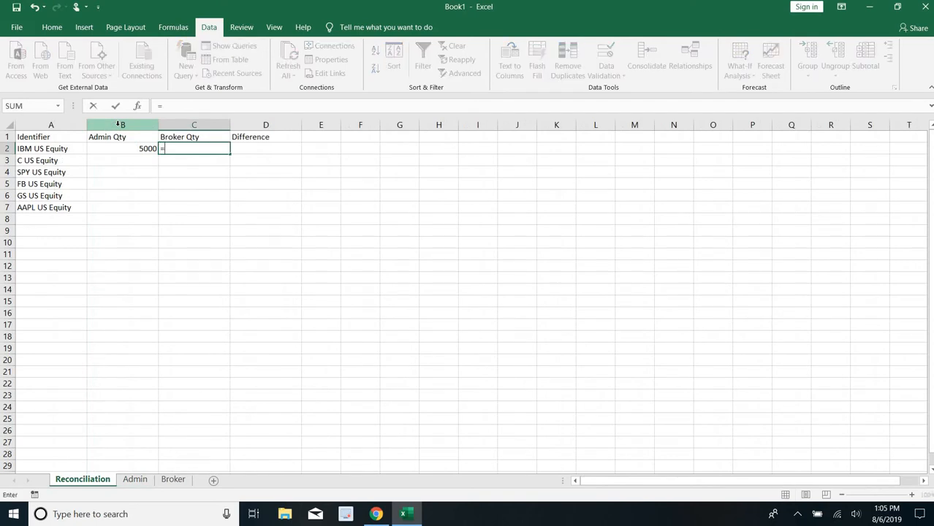
pyautogui.write('sumif')
pyautogui.press('Tab')
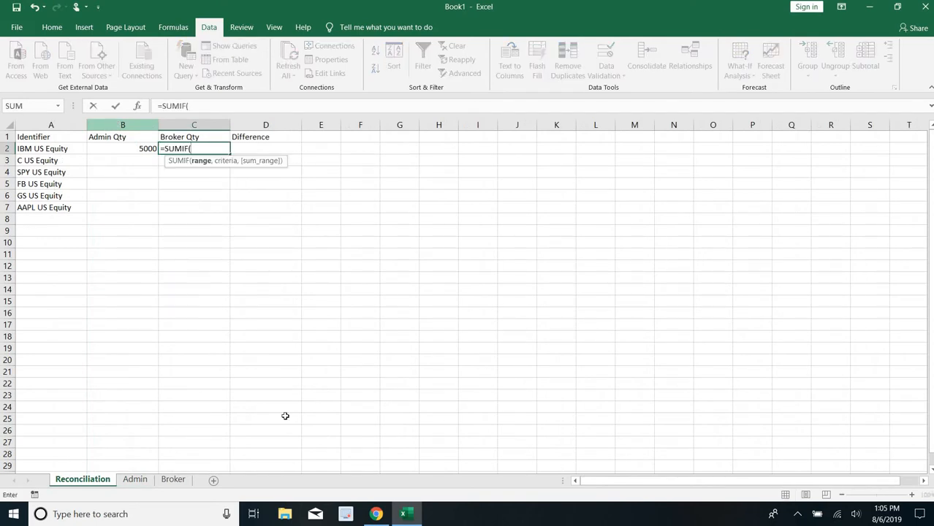
pyautogui.click(174, 479)
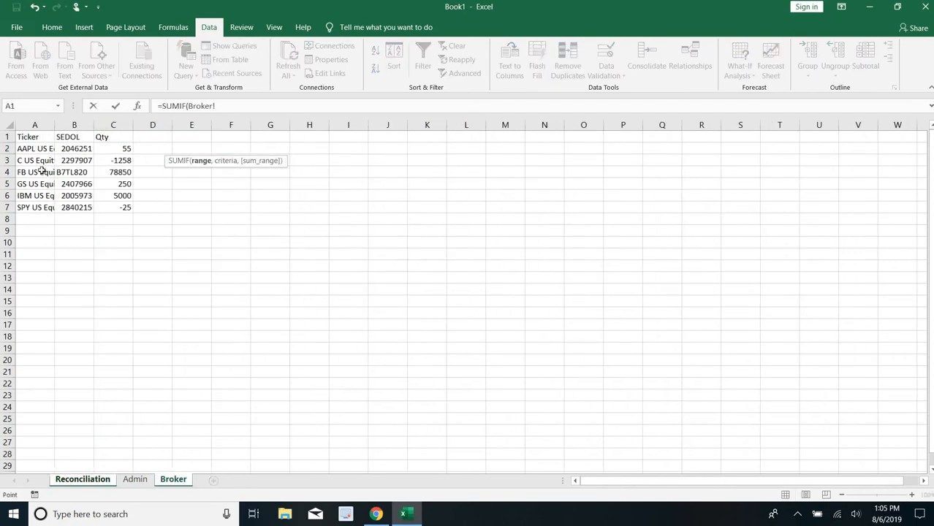
pyautogui.click(35, 125)
pyautogui.write(',')
pyautogui.click(82, 479)
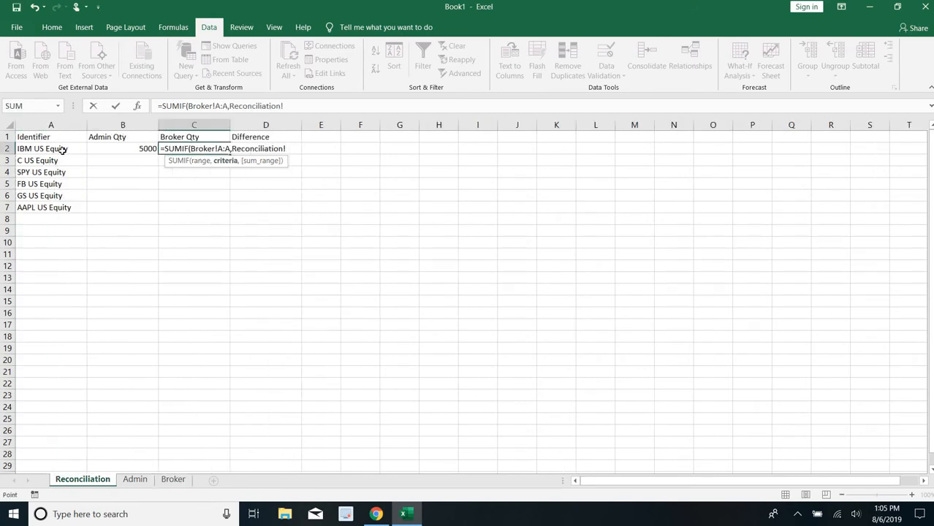
pyautogui.click(63, 149)
pyautogui.write(',')
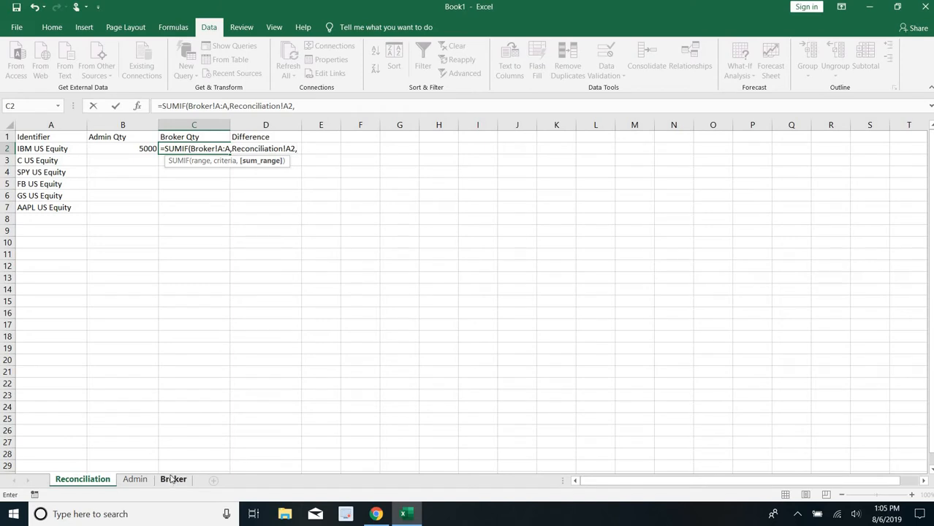
pyautogui.click(171, 479)
pyautogui.click(126, 125)
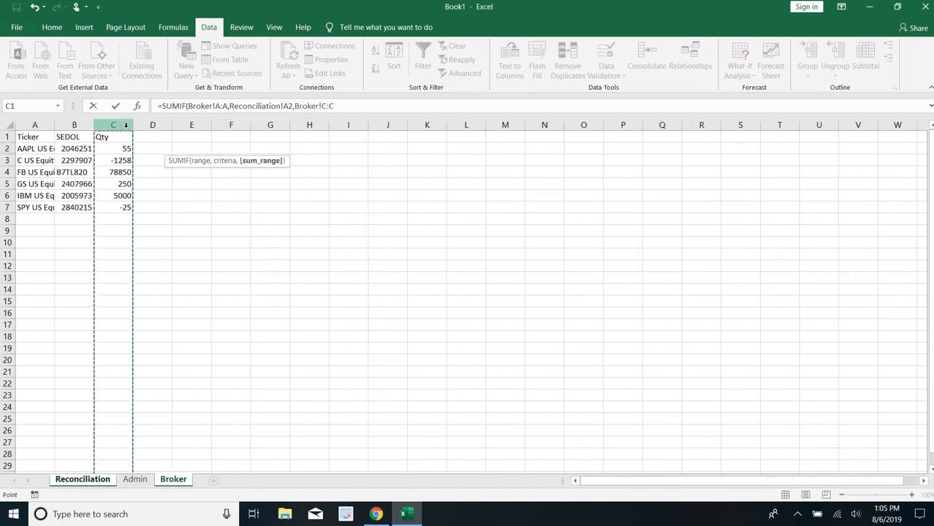
pyautogui.press('Tab')
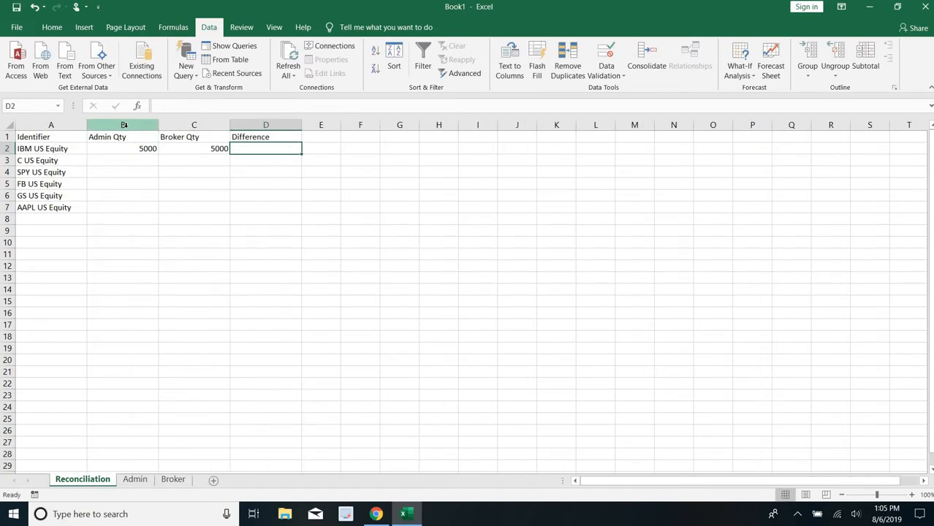
# - Enter =C2-B2 in D2 to calculate the difference between the broker and admin quantities
pyautogui.write('=')
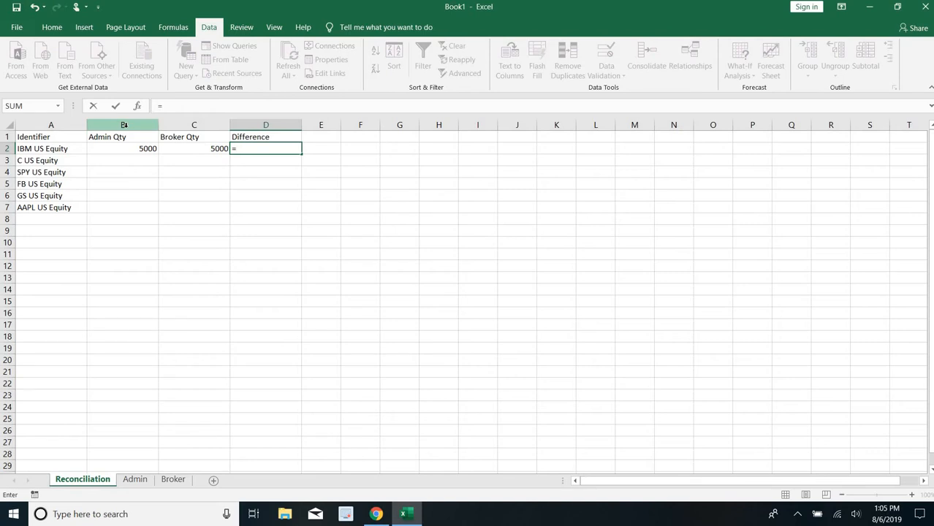
pyautogui.press('Left')
pyautogui.write('-')
pyautogui.press('Left')
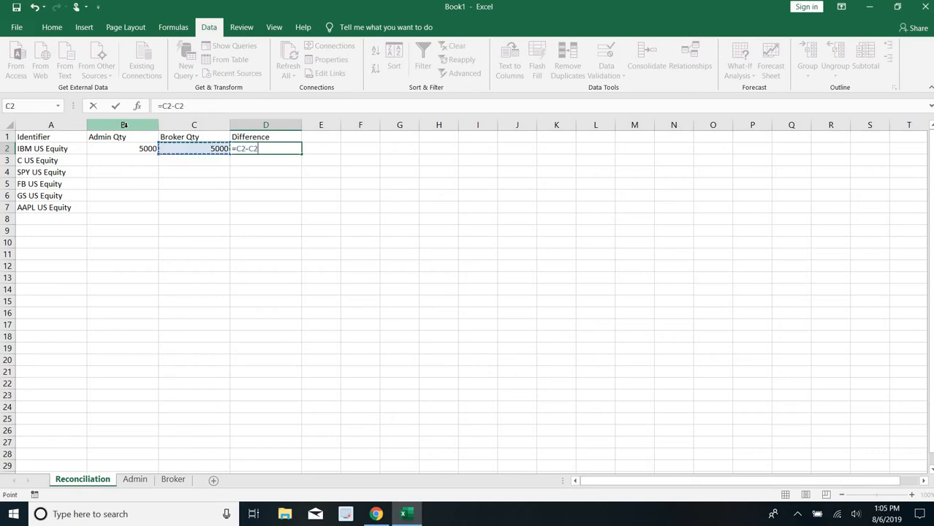
pyautogui.press('Left')
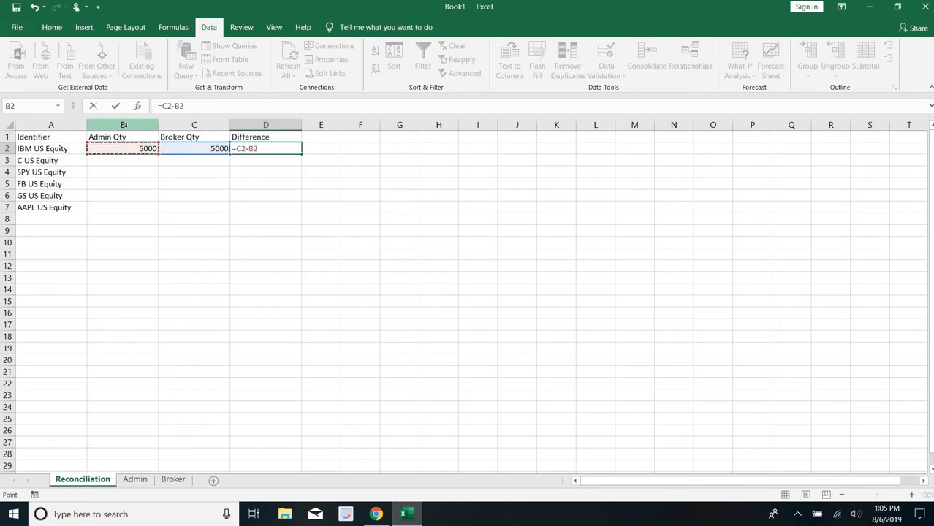
pyautogui.press('Return')
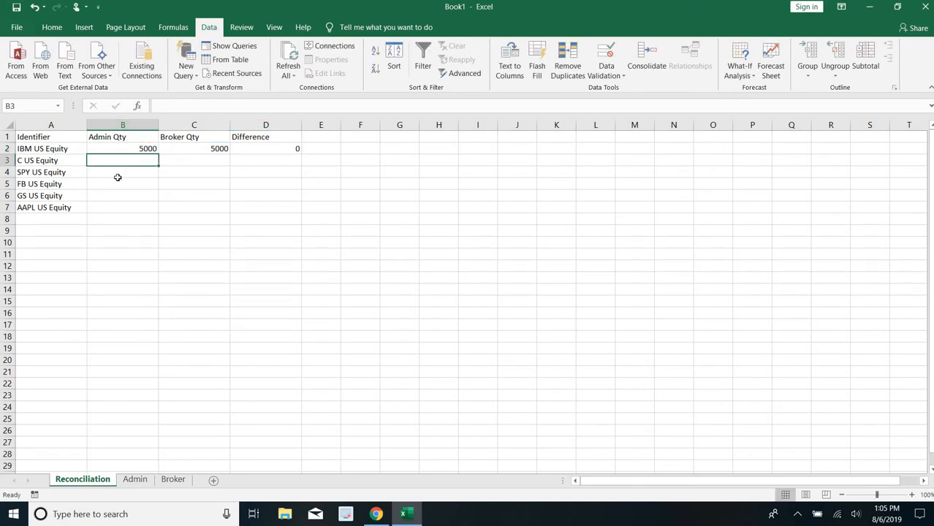
# - Fill the formulas in B2:D2 down to row 7 for the remaining tickers
pyautogui.moveTo(119, 150); pyautogui.dragTo(301, 150)
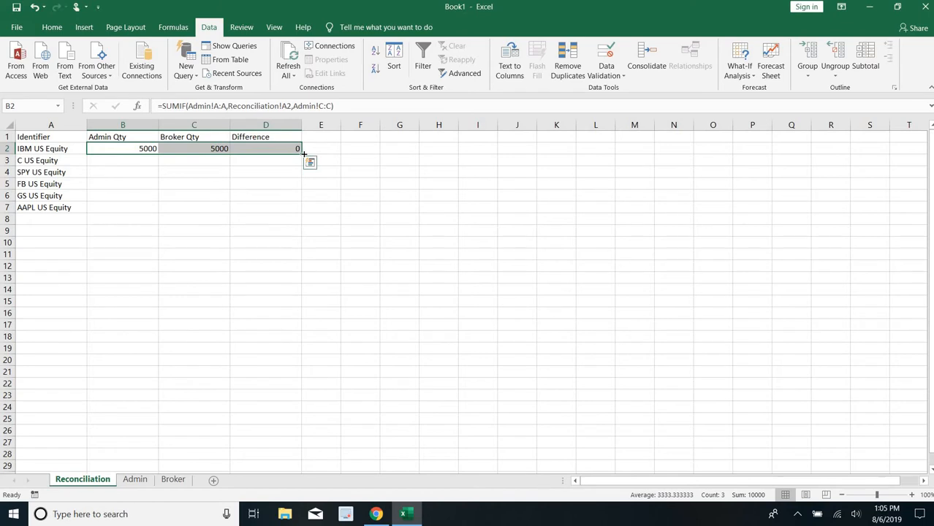
pyautogui.doubleClick(302, 153)
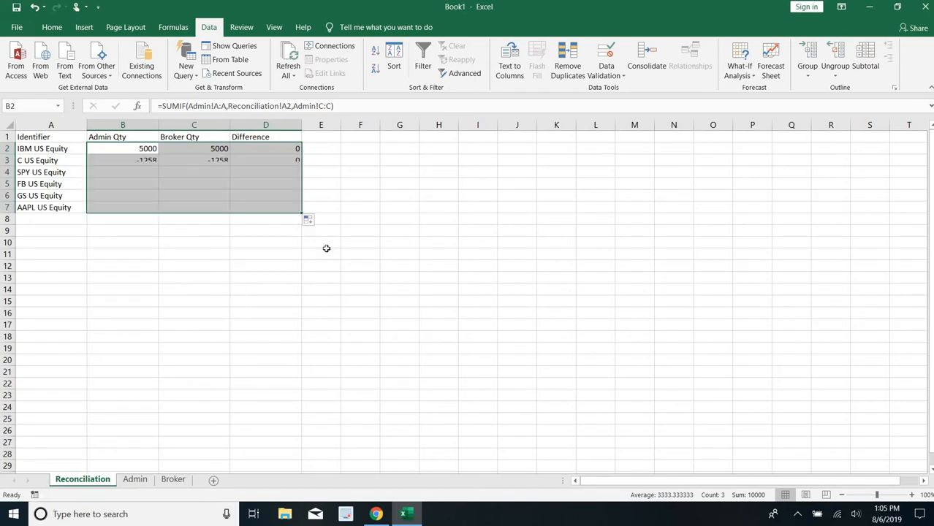
pyautogui.click(74, 137)
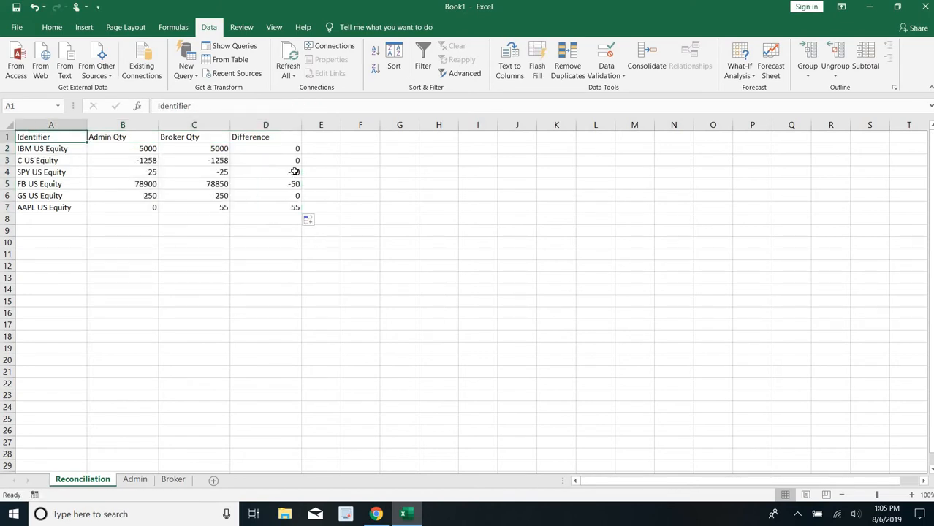
pyautogui.moveTo(282, 173); pyautogui.dragTo(73, 183)
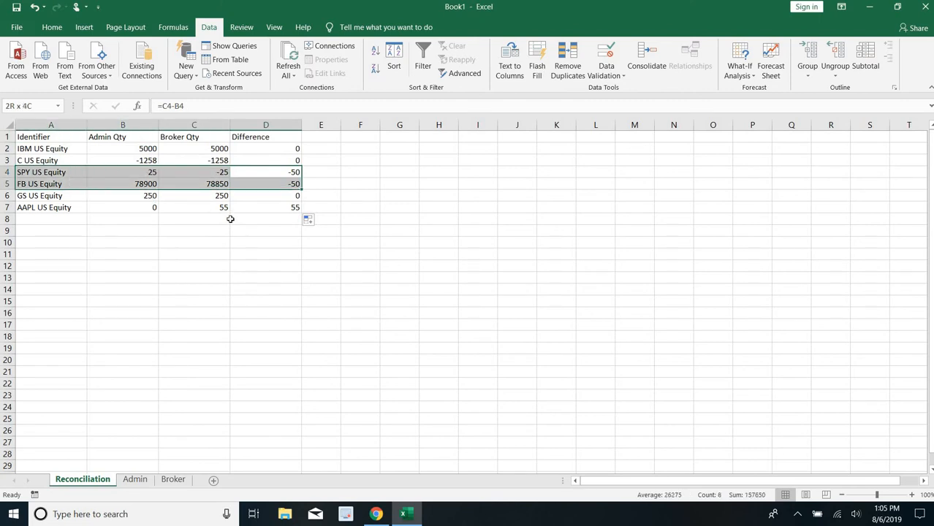
pyautogui.moveTo(254, 208); pyautogui.dragTo(63, 207)
# - Add filters to the header row and filter the Difference column to exclude 0
pyautogui.click(69, 136)
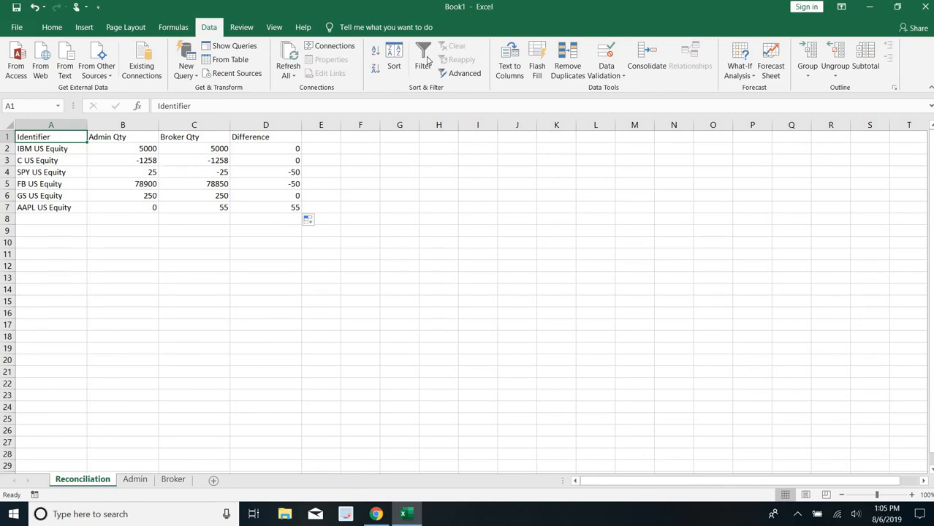
pyautogui.click(424, 62)
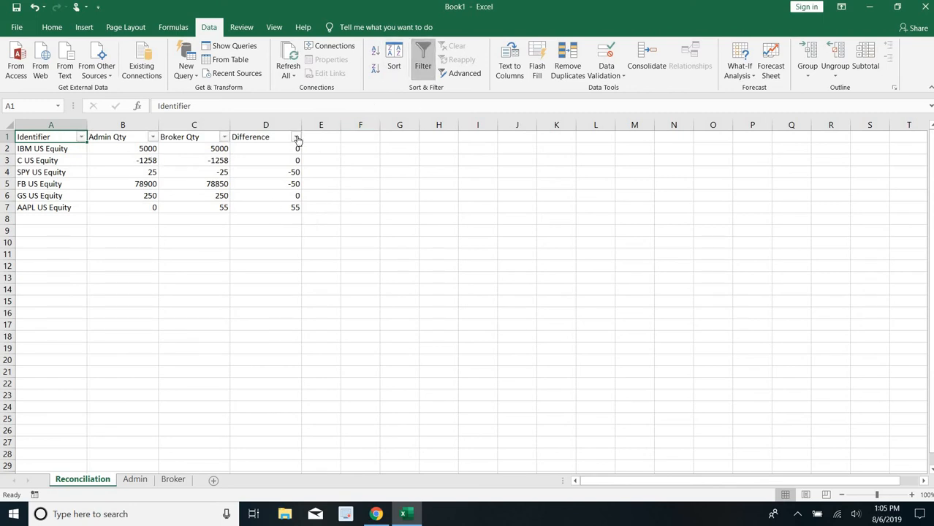
pyautogui.click(296, 137)
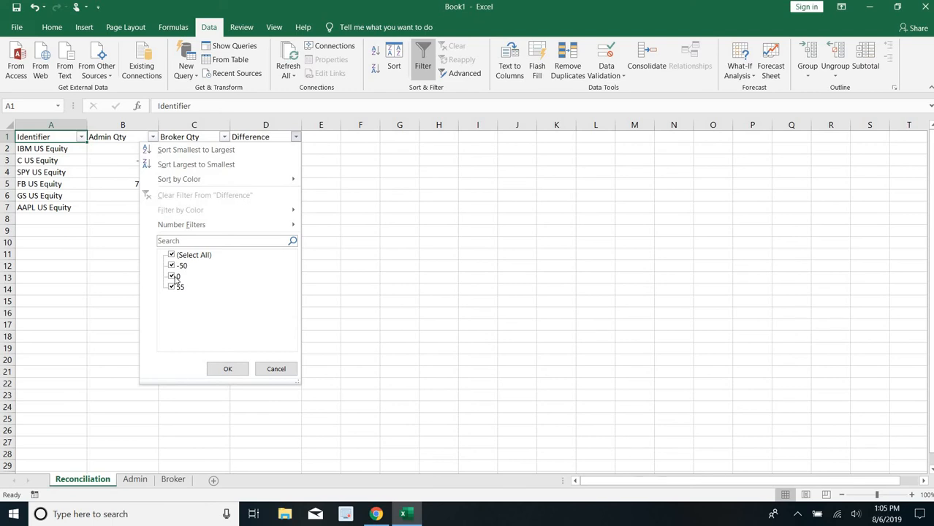
pyautogui.click(176, 278)
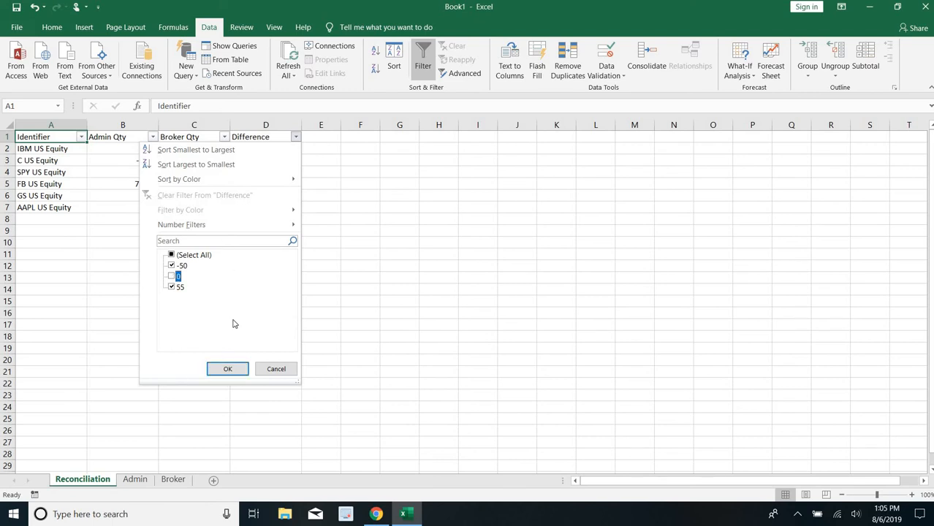
pyautogui.click(233, 367)
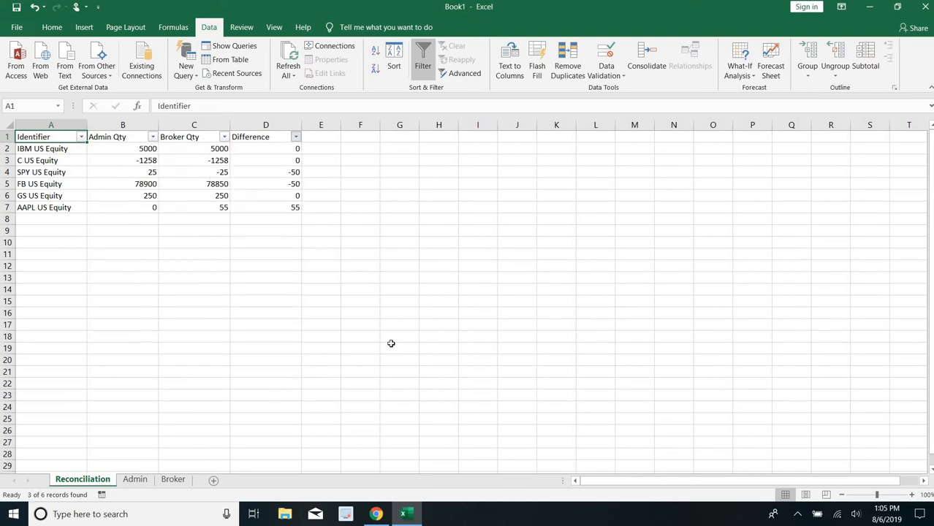